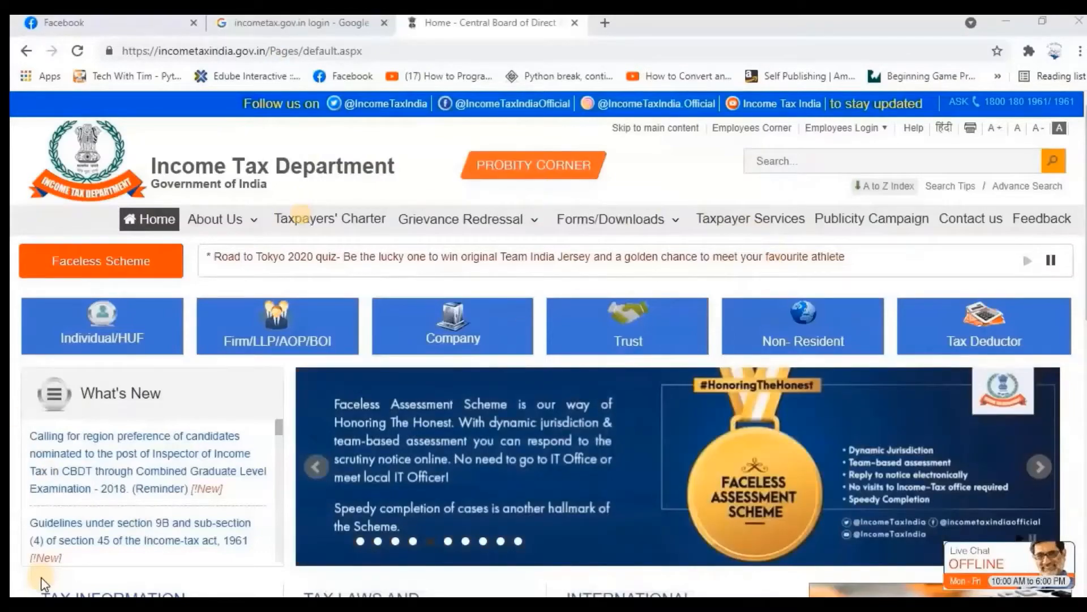
# Open the e-File Return site from the homepage's Important Links and accept the external site alert.
pyautogui.scroll(-7, 303, 216)
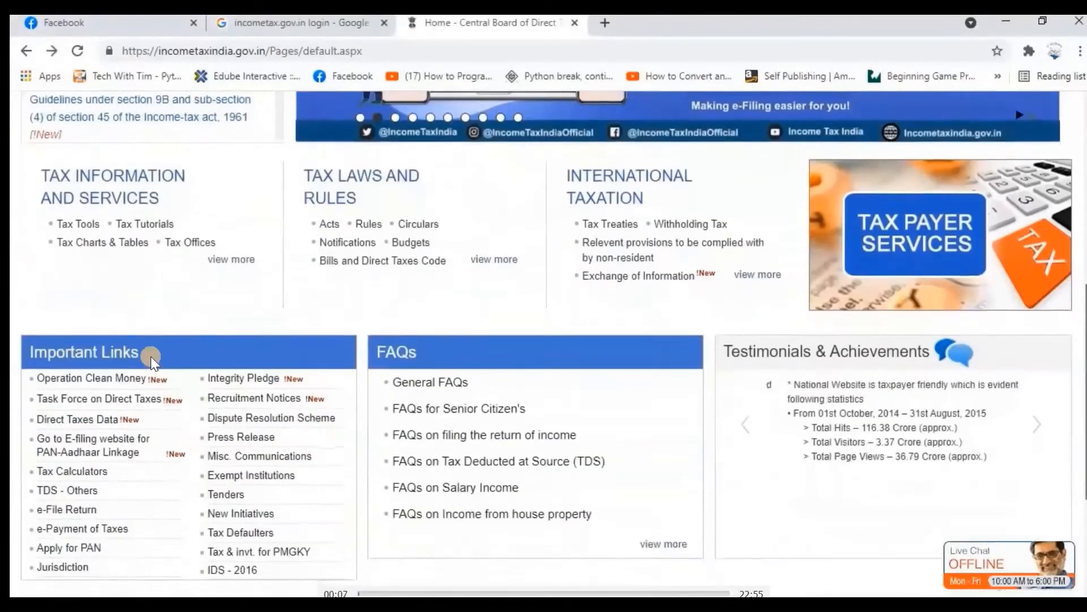
pyautogui.scroll(-1, 154, 356)
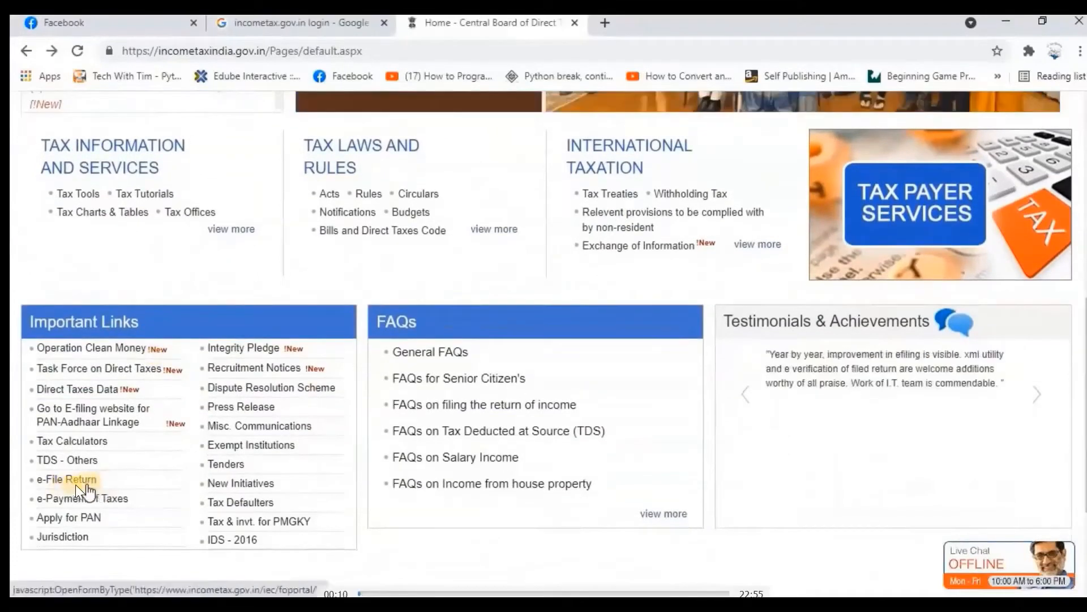
pyautogui.click(84, 480)
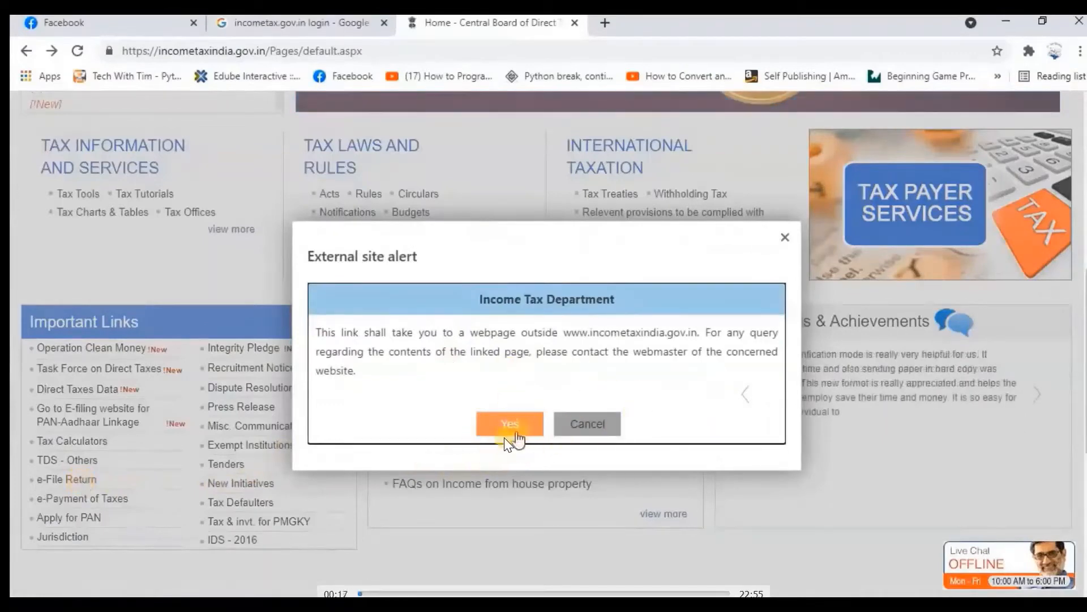
pyautogui.click(509, 424)
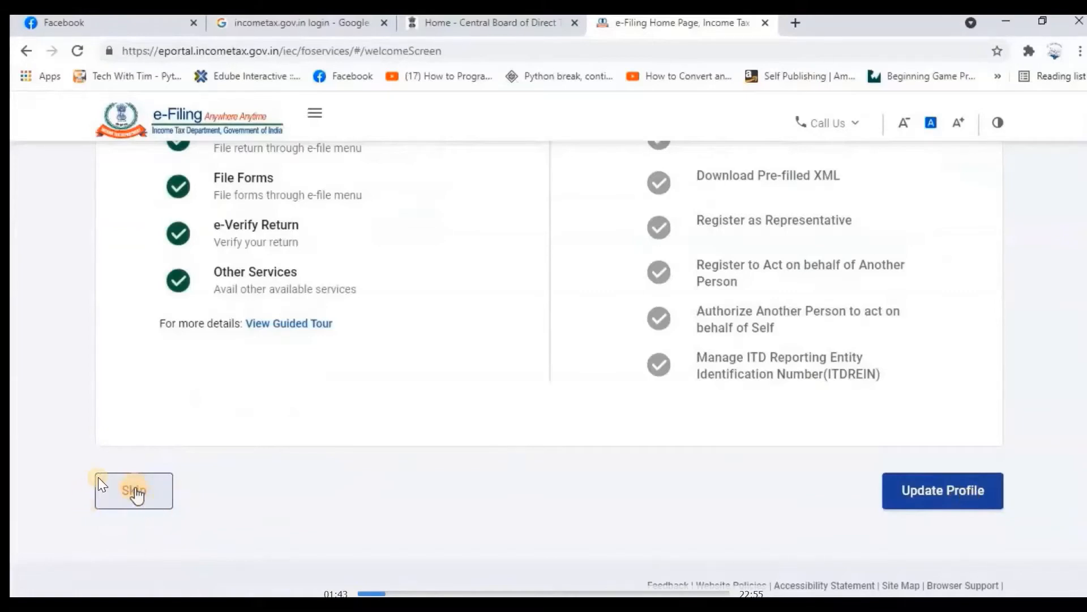
# Skip the profile update and start filing the return for the year ended 31-Mar-2021.
pyautogui.click(135, 491)
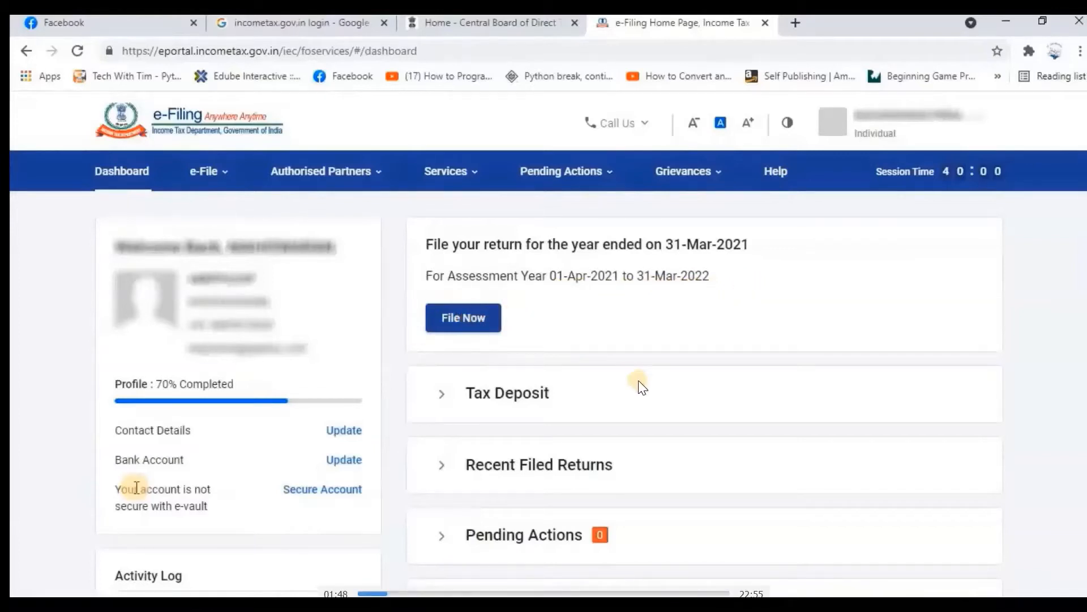
pyautogui.scroll(-1, 461, 295)
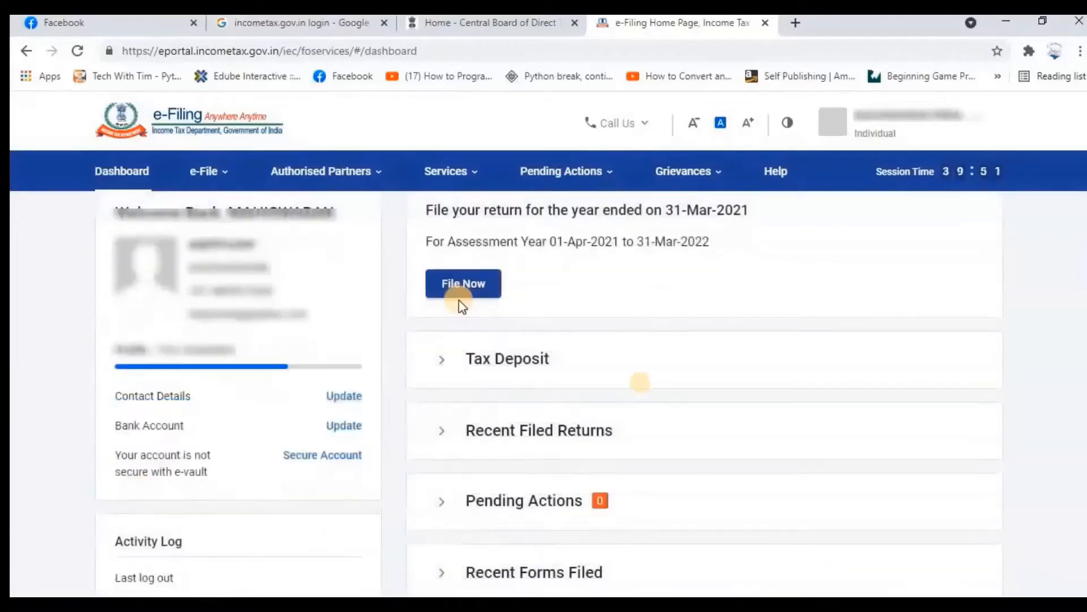
pyautogui.click(461, 295)
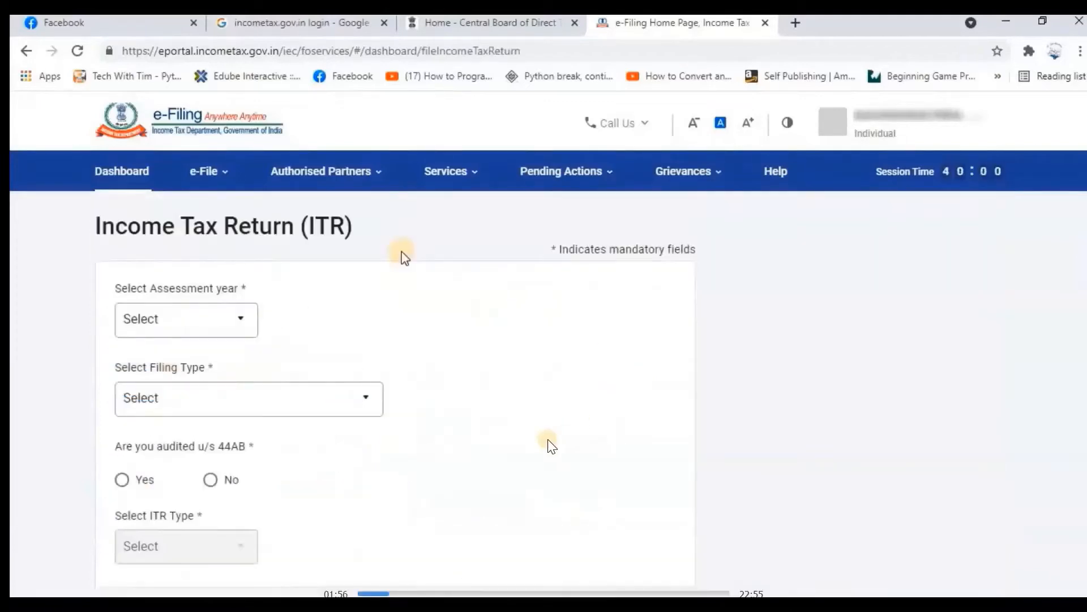
# Set the assessment year to 2021-22 (Current A.Y.) and proceed with the Online (Recommended) mode of filing.
pyautogui.click(242, 337)
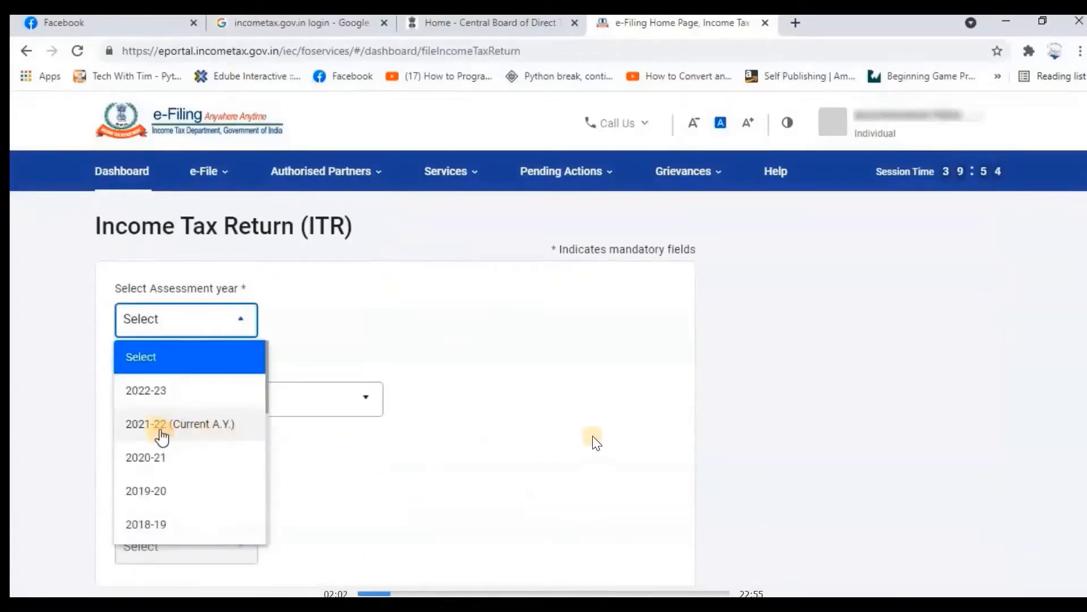
pyautogui.click(162, 431)
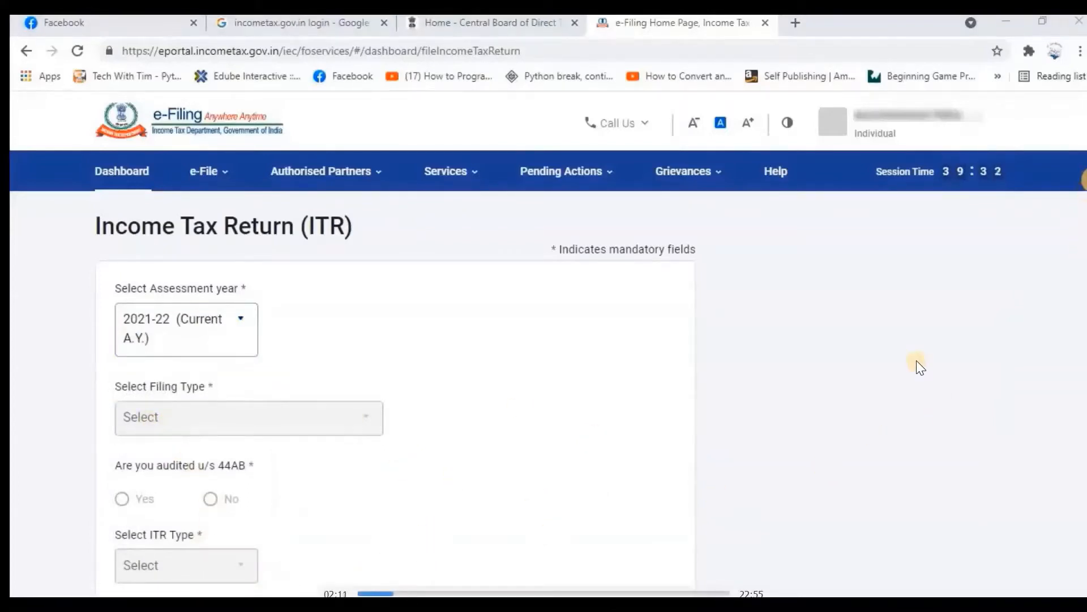
pyautogui.scroll(-3, 916, 360)
pyautogui.click(633, 472)
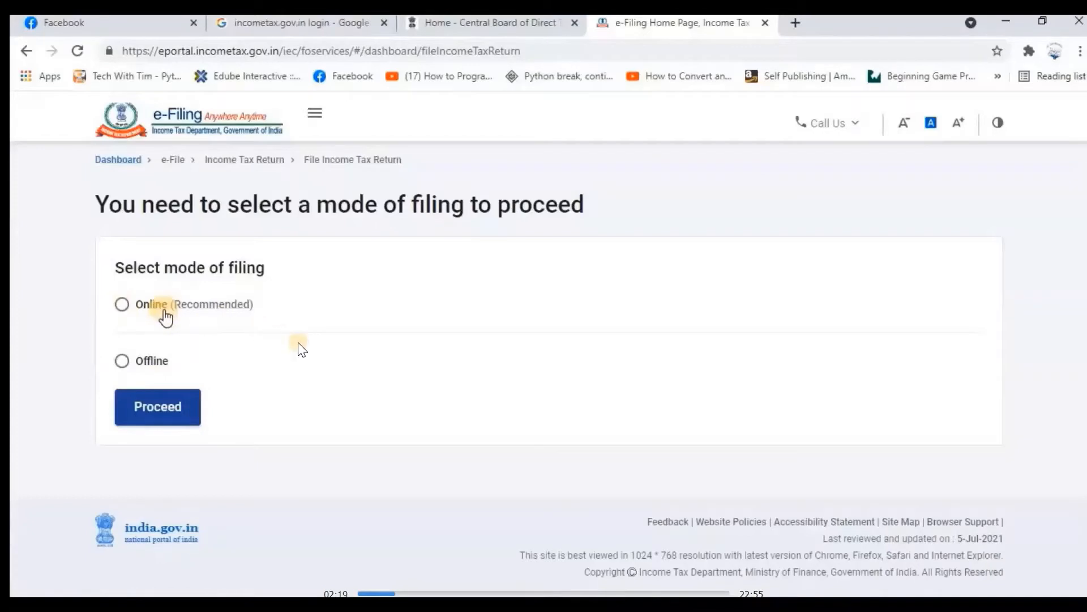
pyautogui.click(122, 306)
pyautogui.click(153, 406)
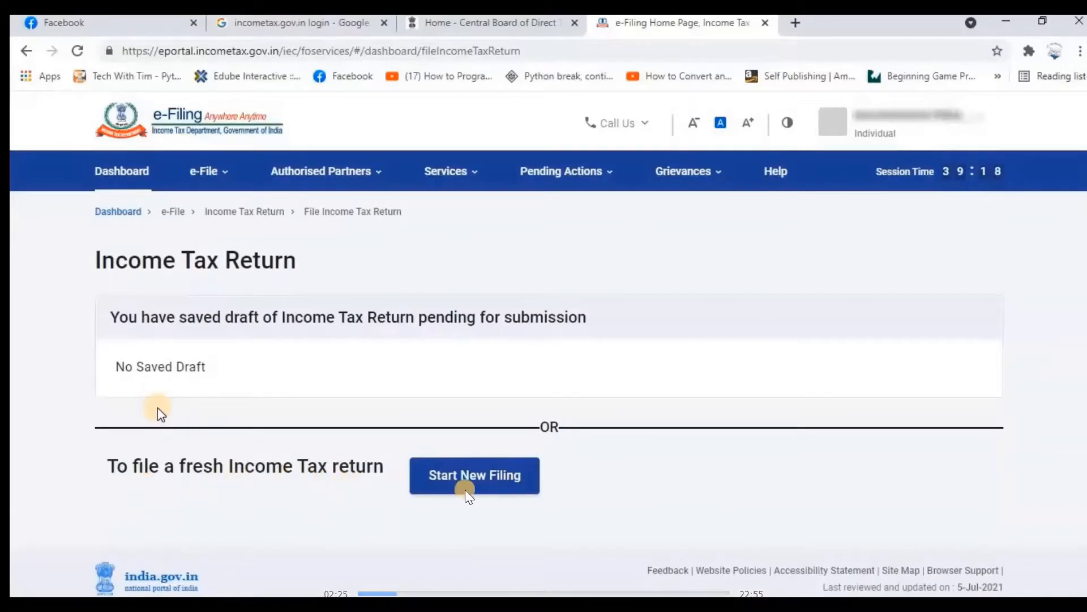
# Start a new income tax return filing and continue with the Individual status.
pyautogui.click(507, 482)
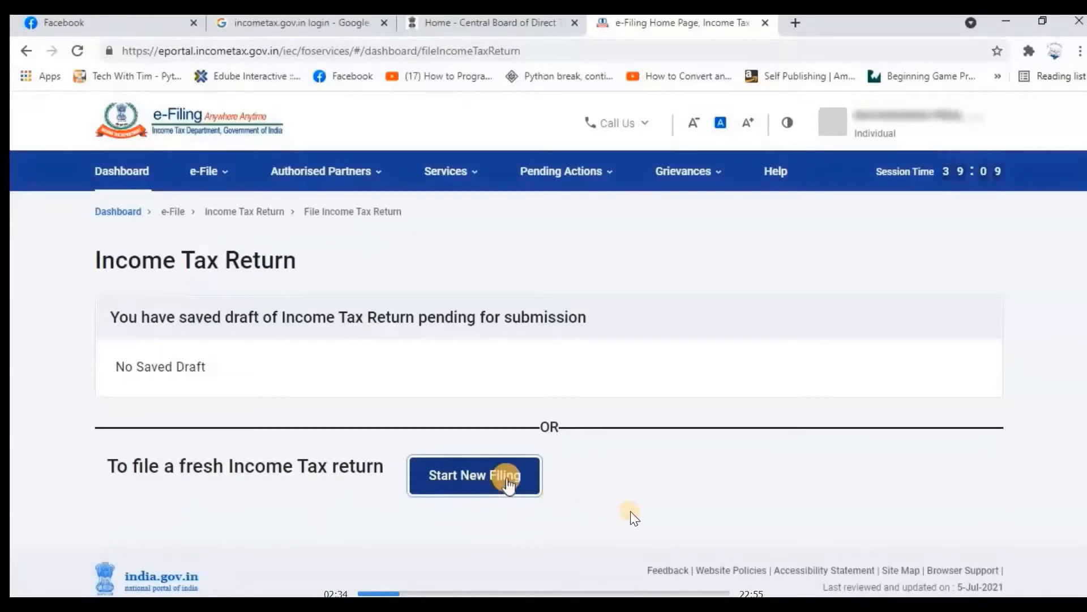
pyautogui.click(509, 480)
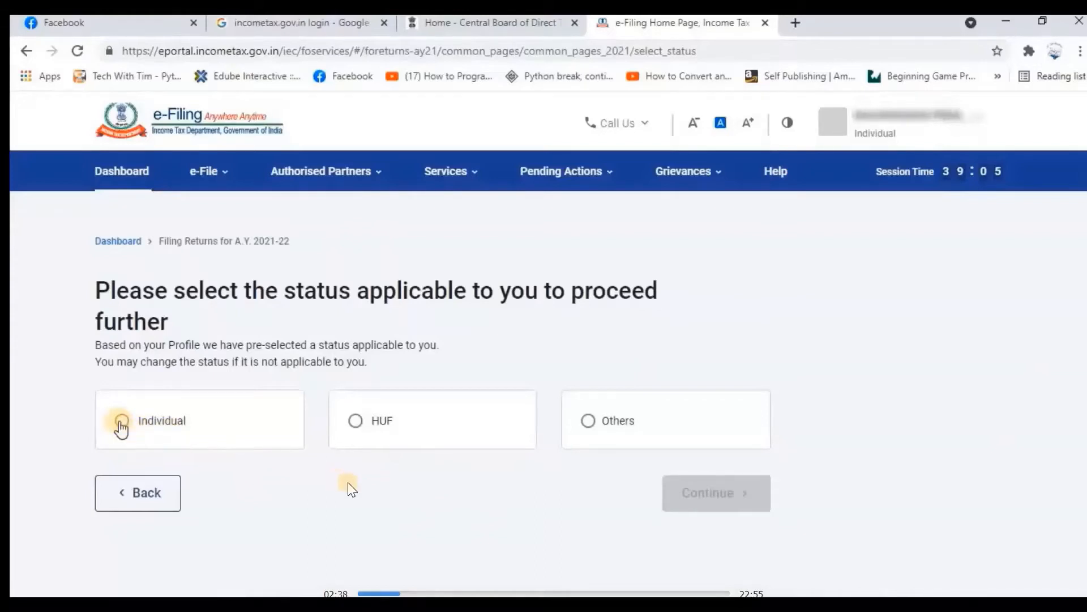
pyautogui.click(709, 506)
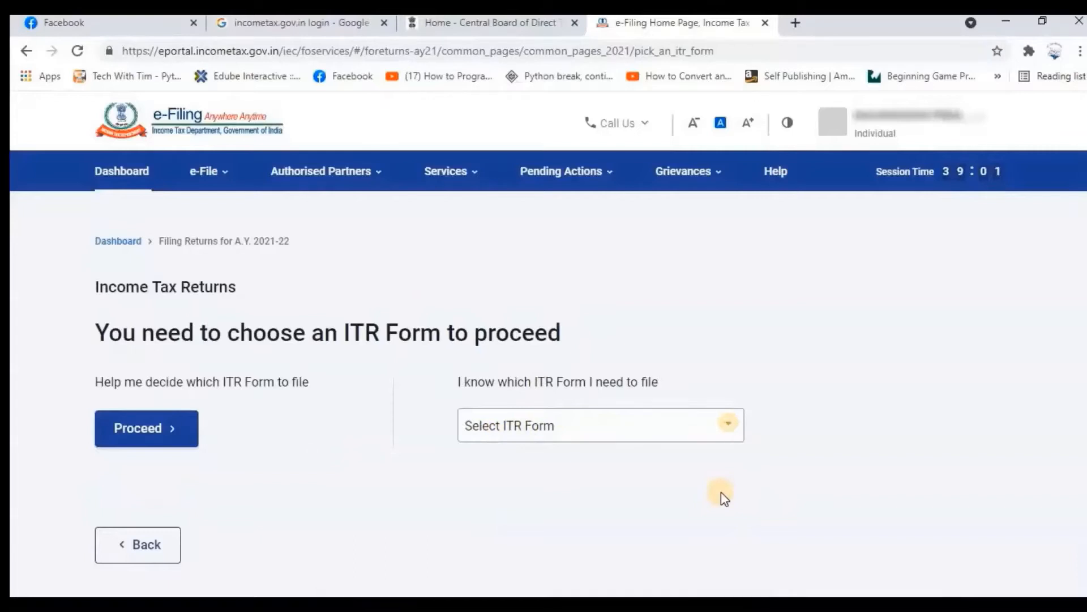
# Choose the ITR-1 form, proceed with it and get started on the return.
pyautogui.click(733, 426)
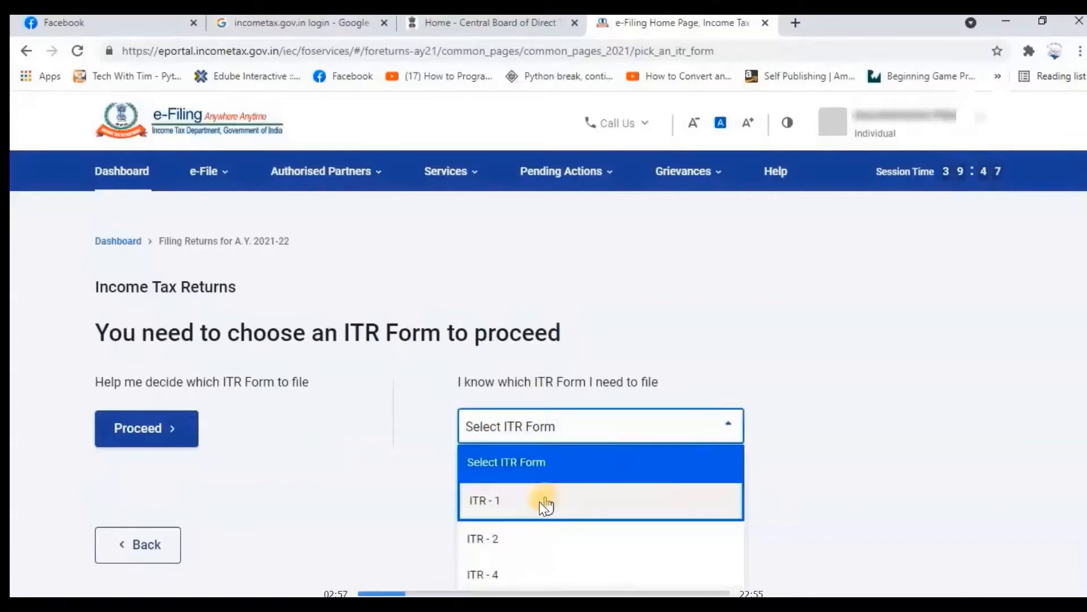
pyautogui.click(649, 503)
pyautogui.scroll(-3, 744, 428)
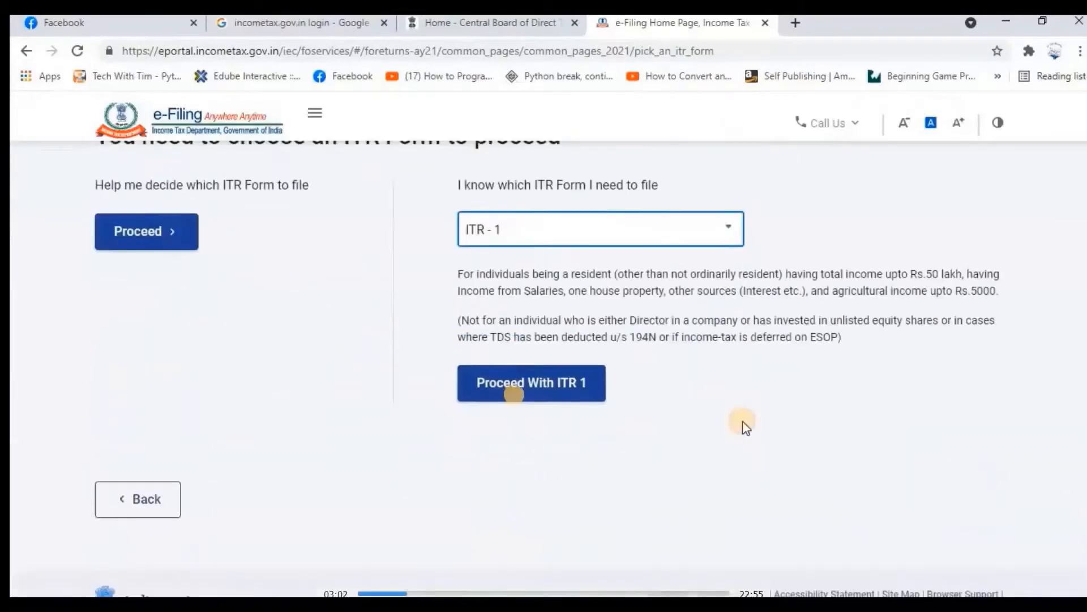
pyautogui.click(560, 391)
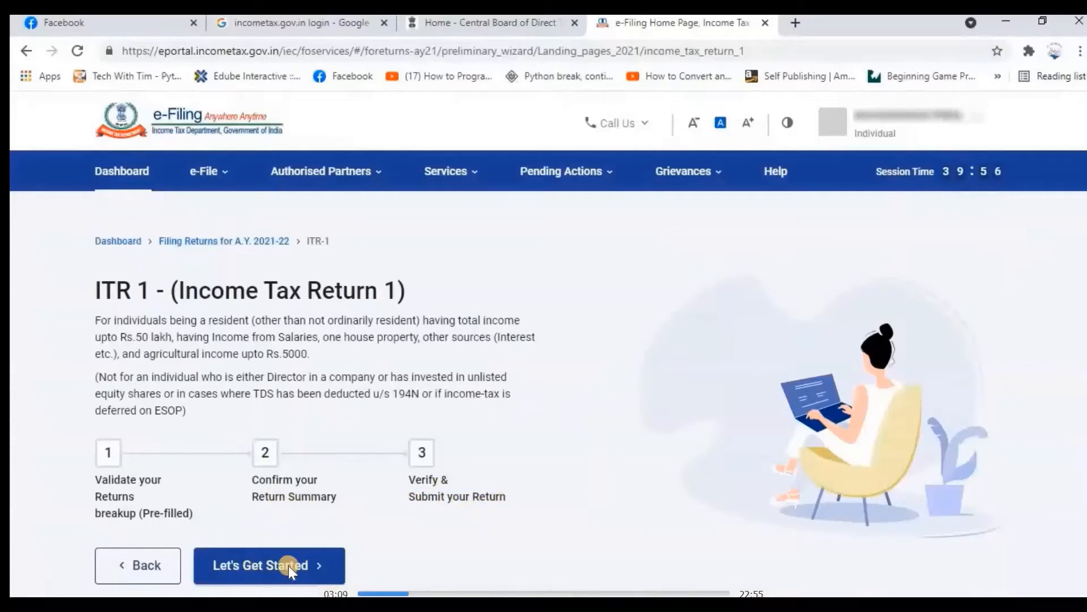
pyautogui.click(320, 566)
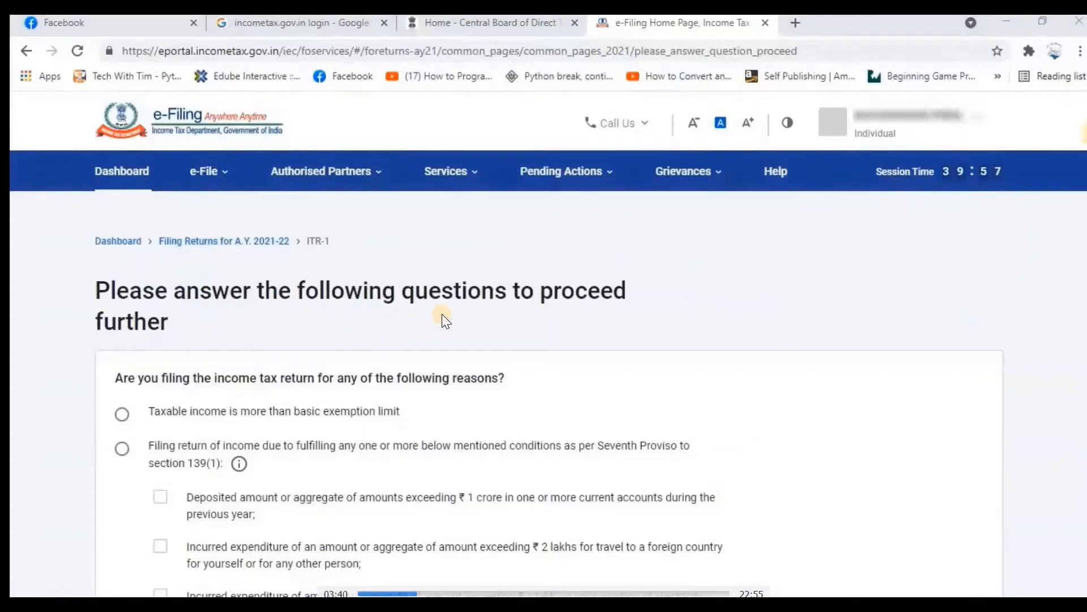
# Open the Personal Information section of the pre-filled return summary.
pyautogui.scroll(-2, 600, 311)
pyautogui.scroll(-1, 408, 287)
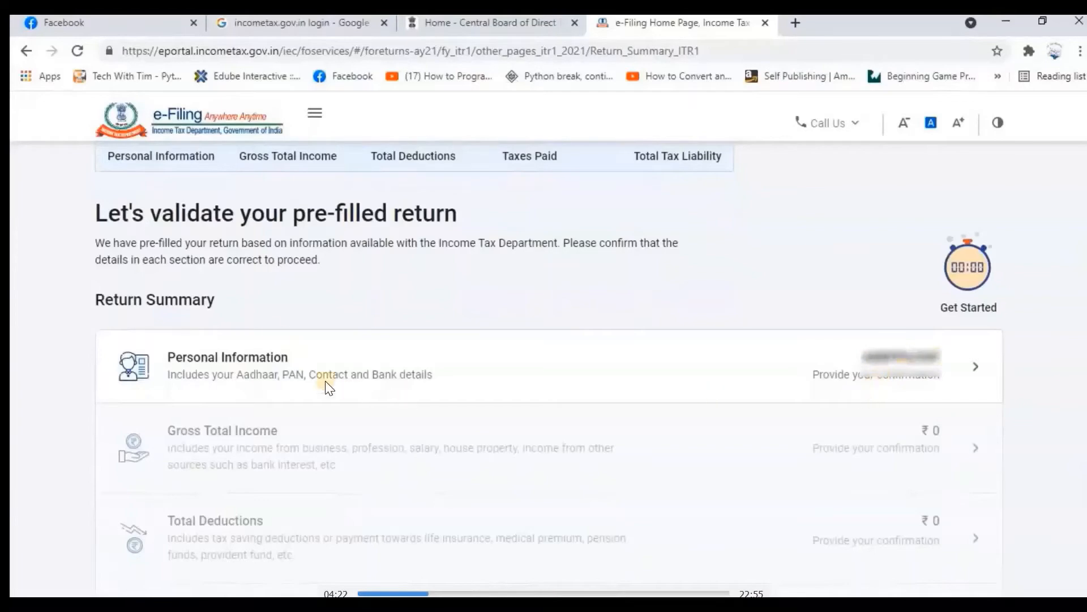
pyautogui.click(238, 365)
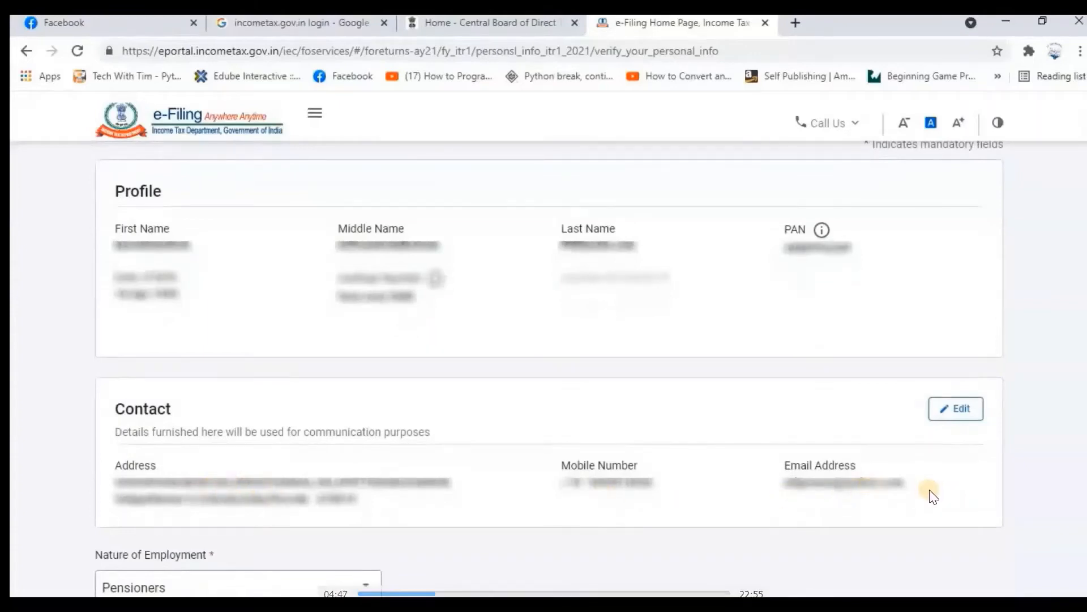
# Deselect the not pre-validated bank account for refund, select the first validated account instead, and confirm the personal information.
pyautogui.scroll(-1, 927, 493)
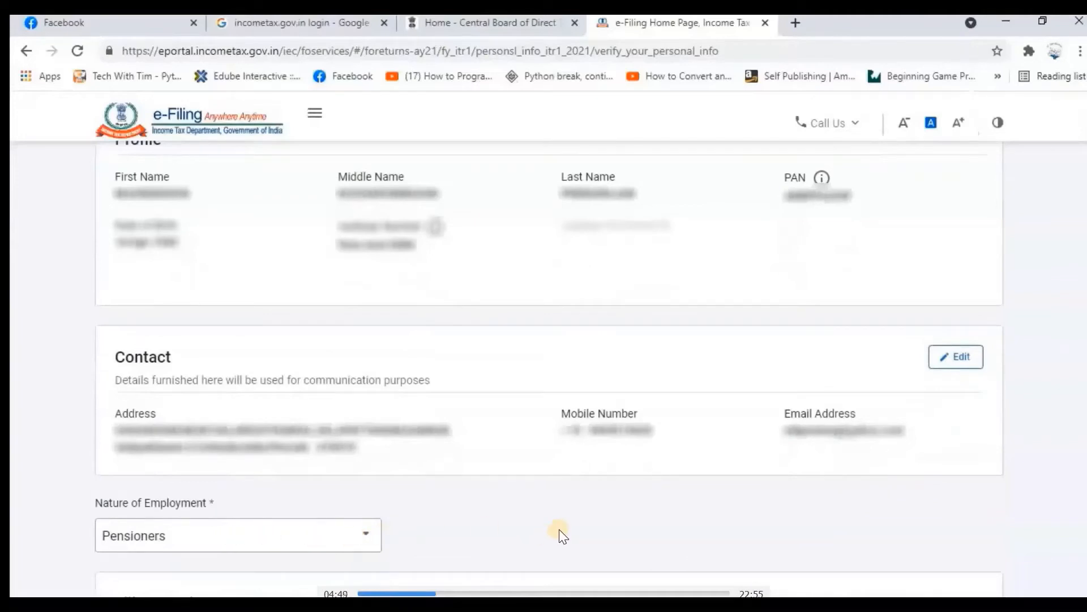
pyautogui.scroll(-2, 564, 527)
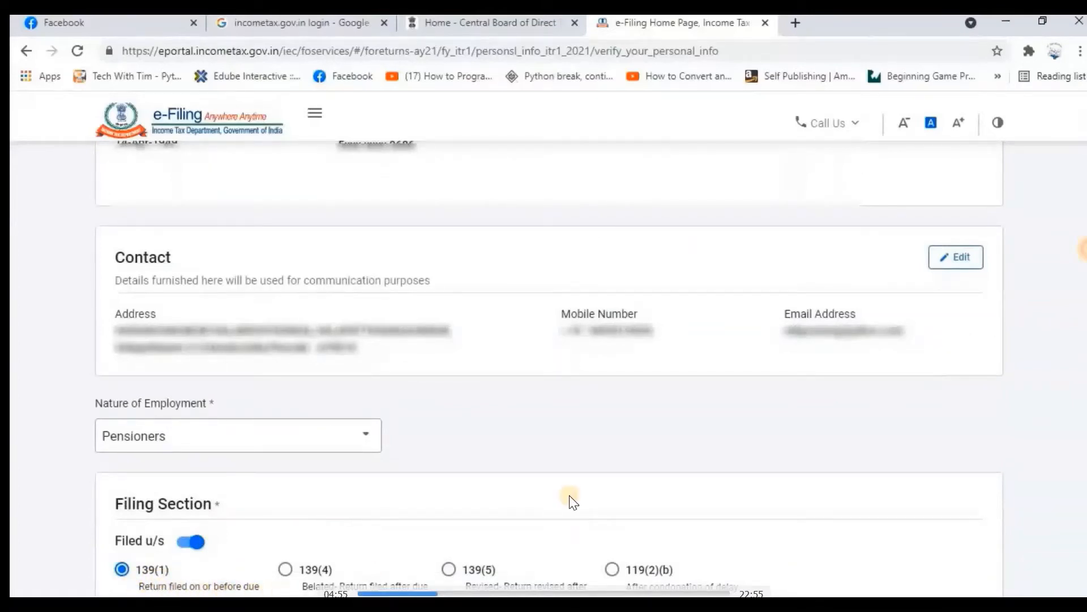
pyautogui.scroll(-4, 702, 450)
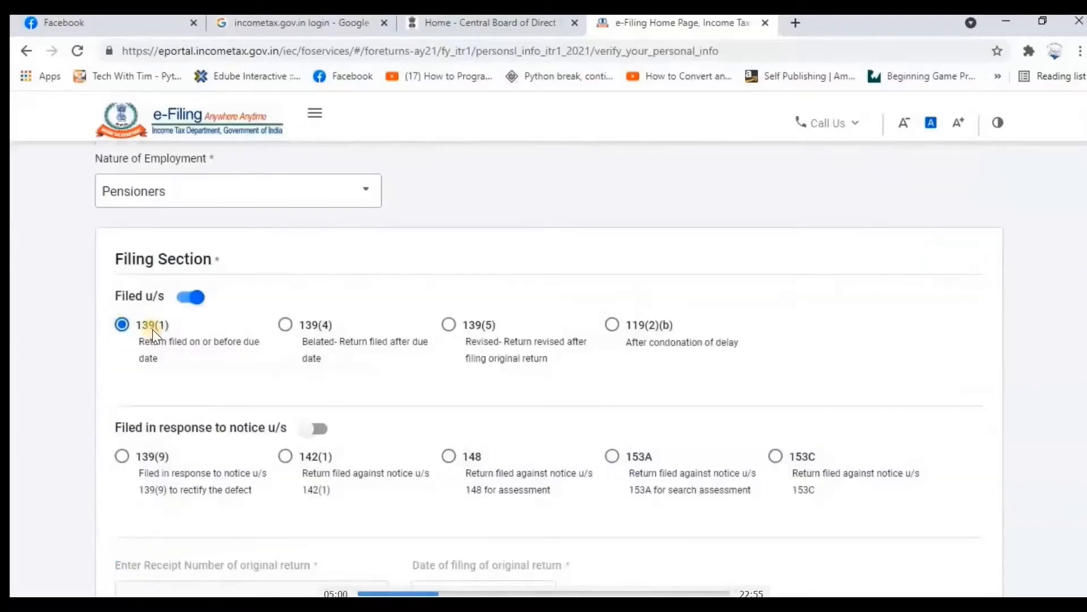
pyautogui.scroll(-7, 153, 357)
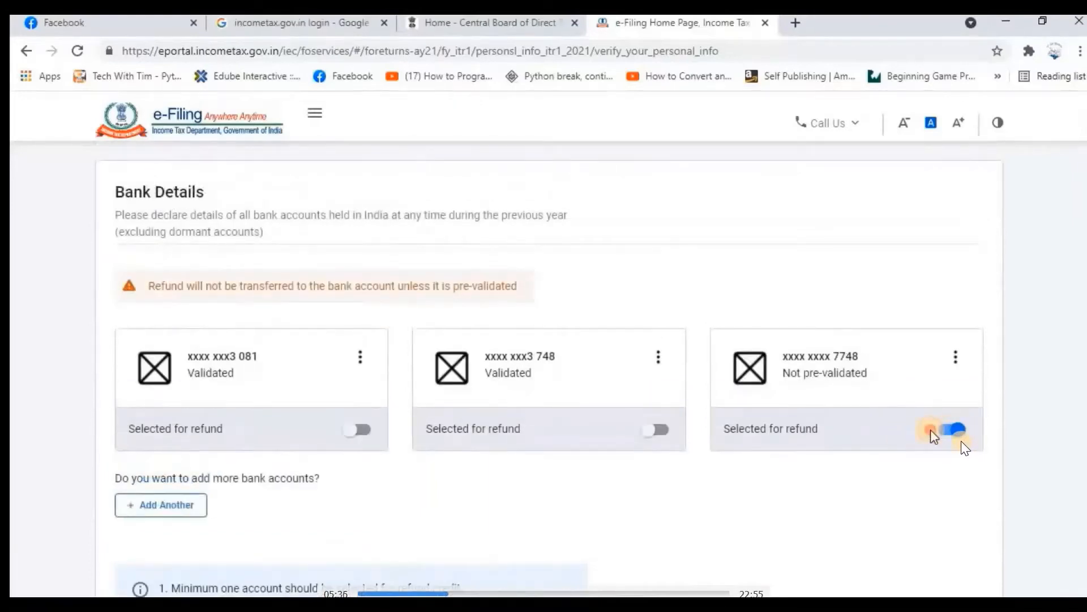
pyautogui.doubleClick(960, 436)
pyautogui.click(960, 431)
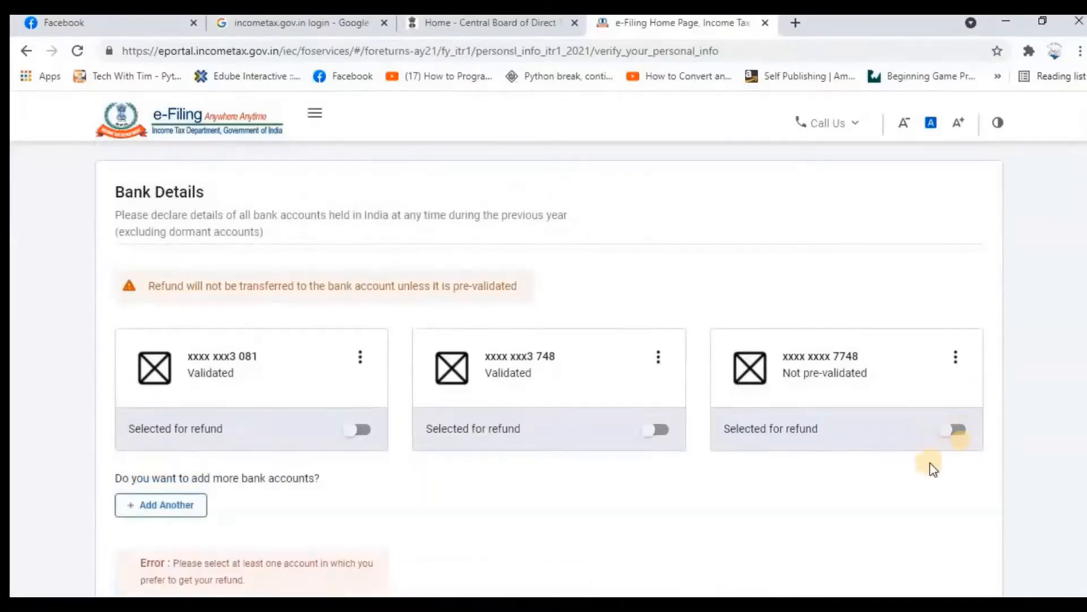
pyautogui.scroll(-1, 541, 393)
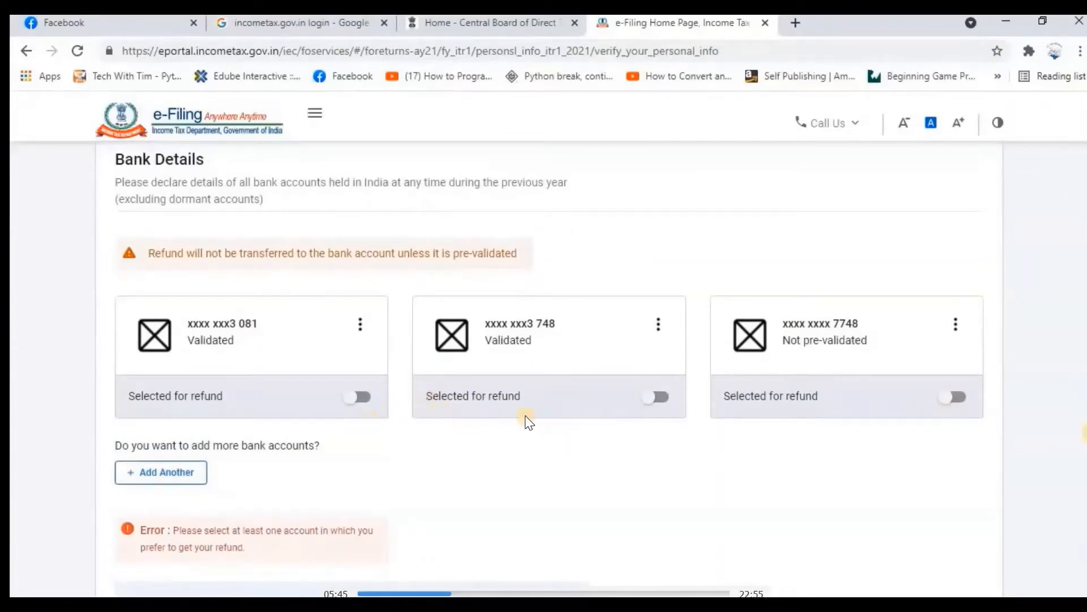
pyautogui.click(362, 397)
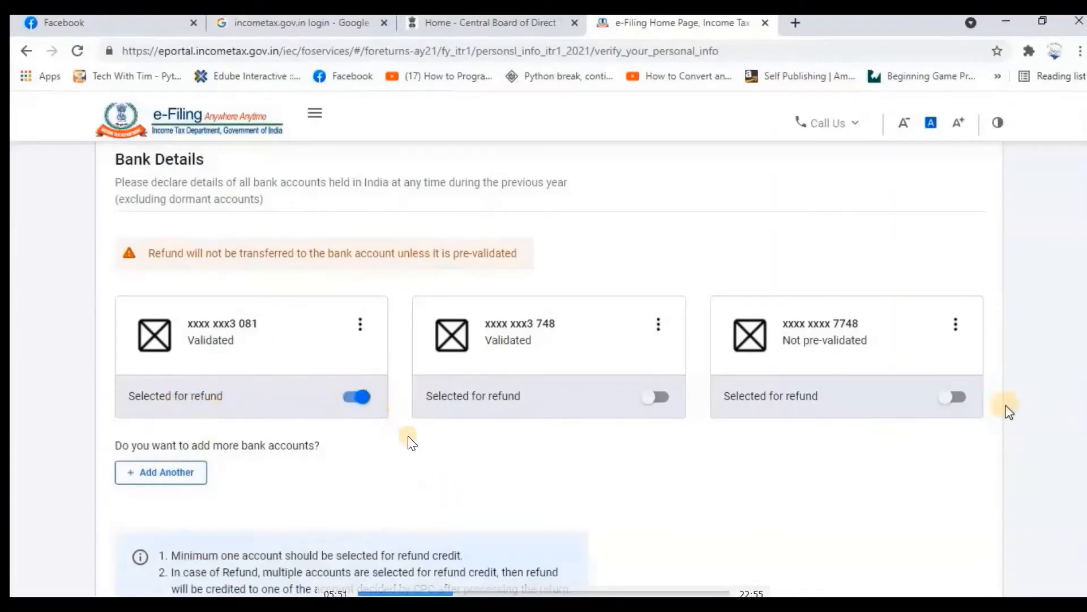
pyautogui.scroll(-2, 419, 445)
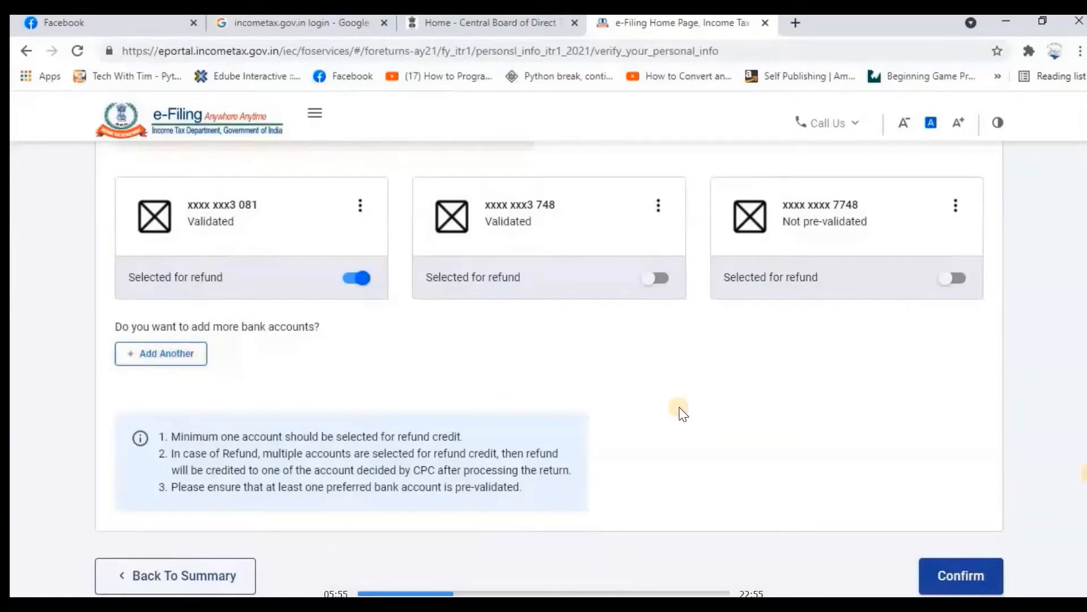
pyautogui.click(966, 573)
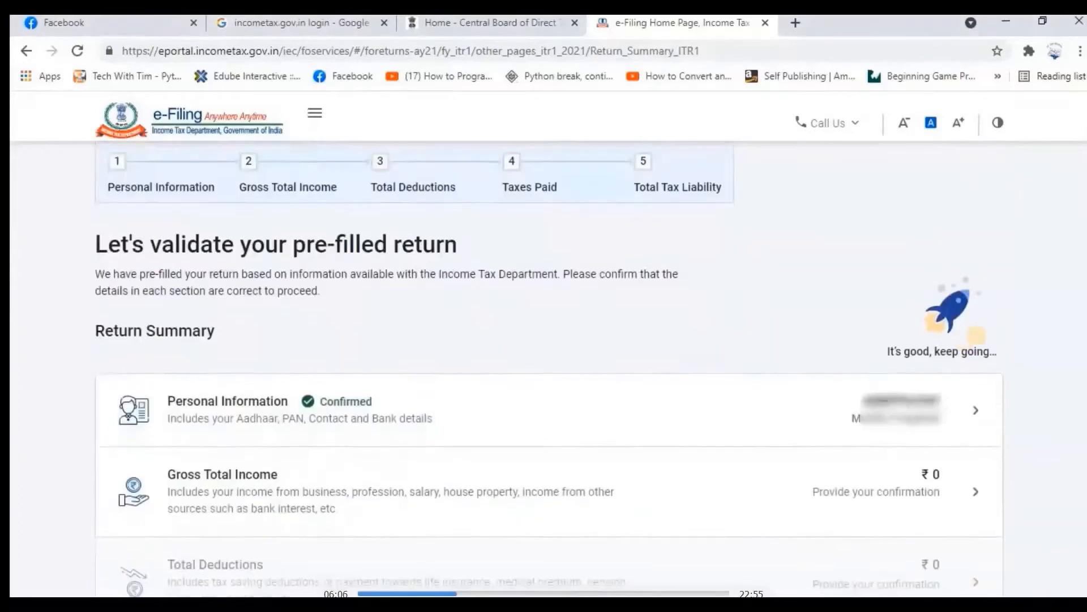
# Open the Gross Total Income section from the return summary.
pyautogui.scroll(-2, 206, 267)
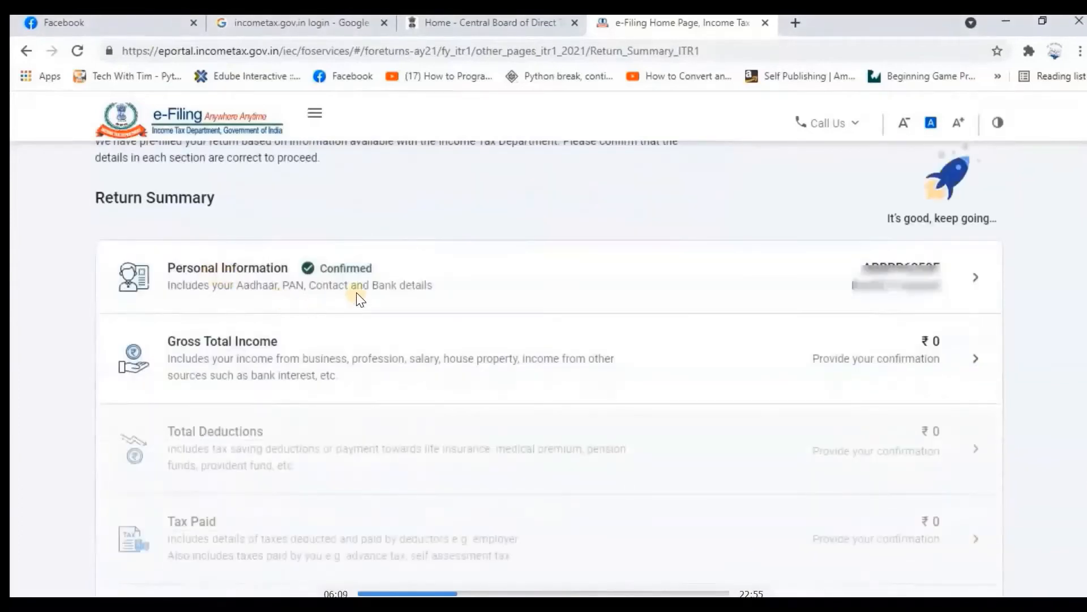
pyautogui.scroll(-1, 274, 274)
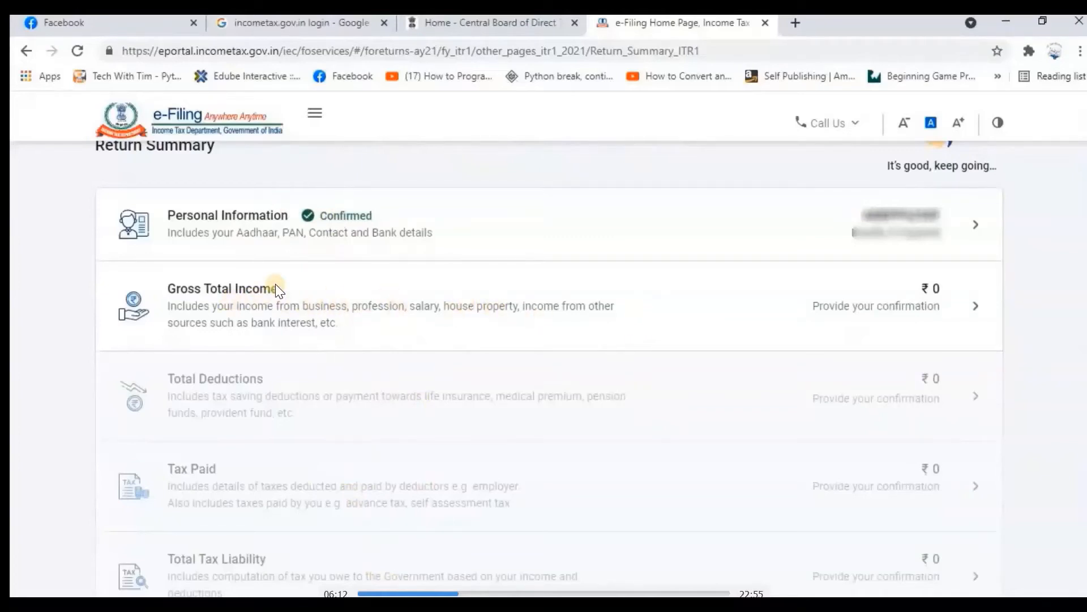
pyautogui.scroll(-1, 509, 318)
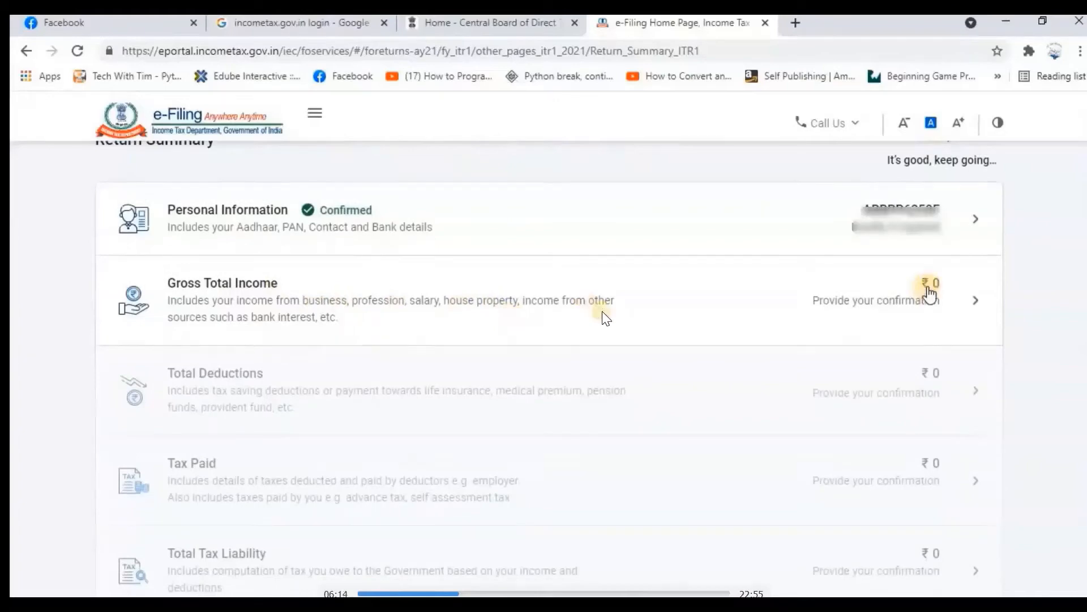
pyautogui.click(937, 287)
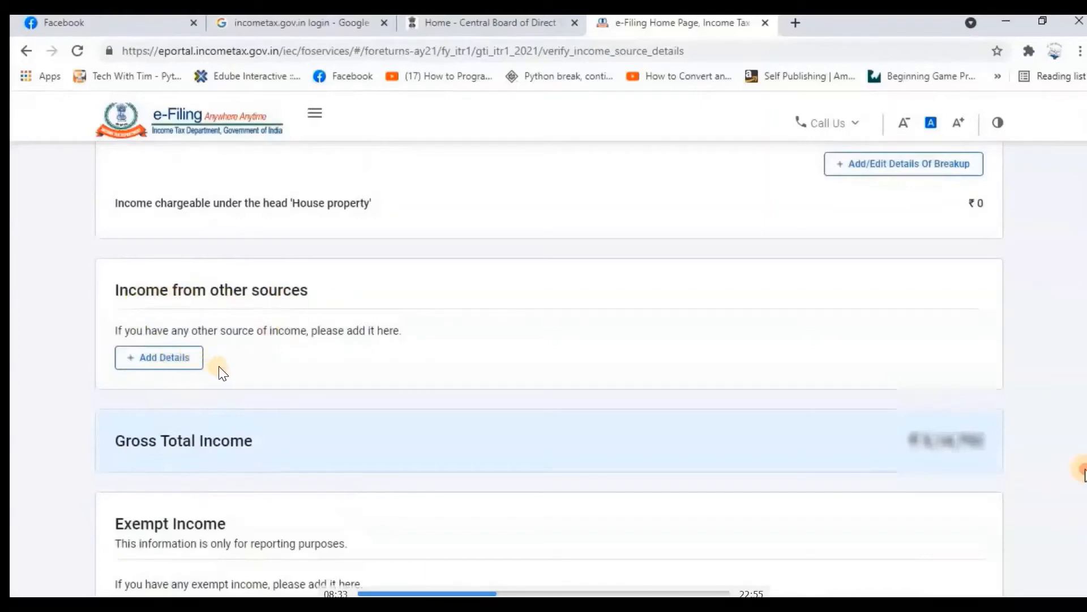
# Add income from other sources, answering Yes only for interest from deposits and No to the remaining questions, and continue.
pyautogui.click(185, 365)
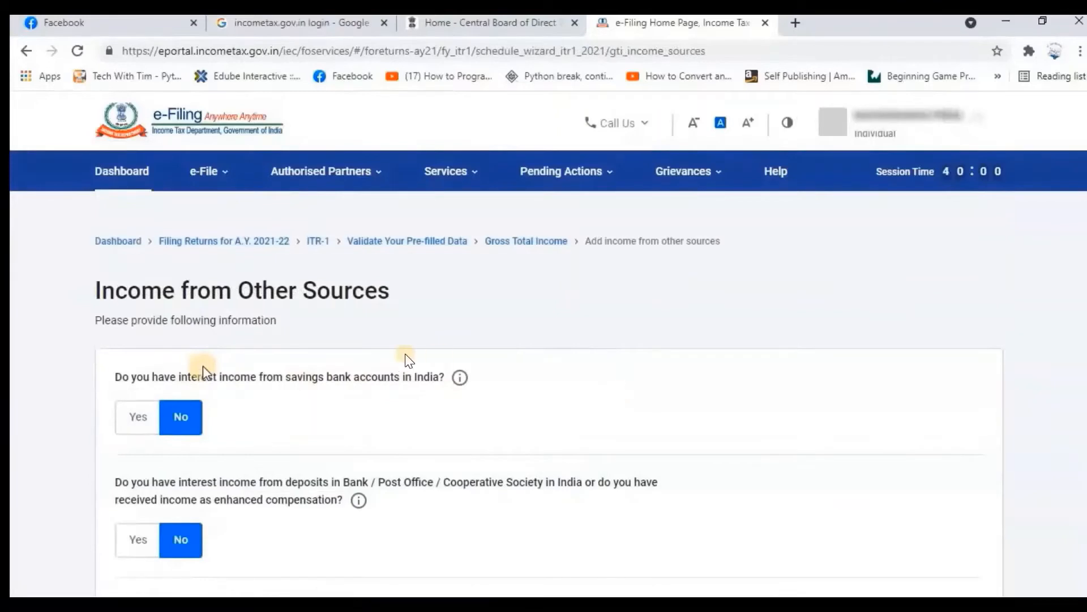
pyautogui.click(179, 420)
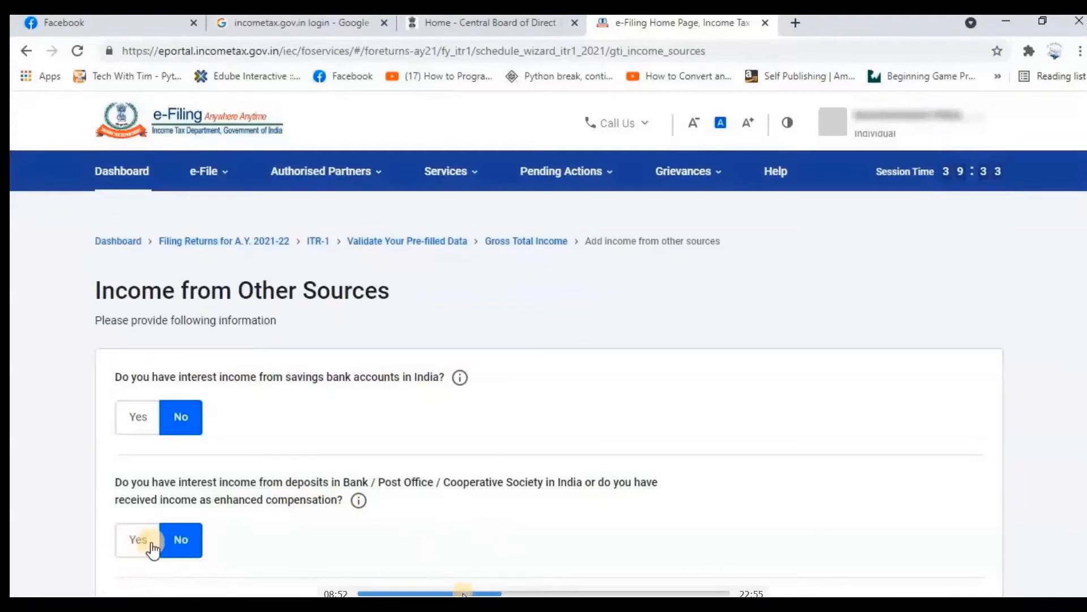
pyautogui.click(136, 539)
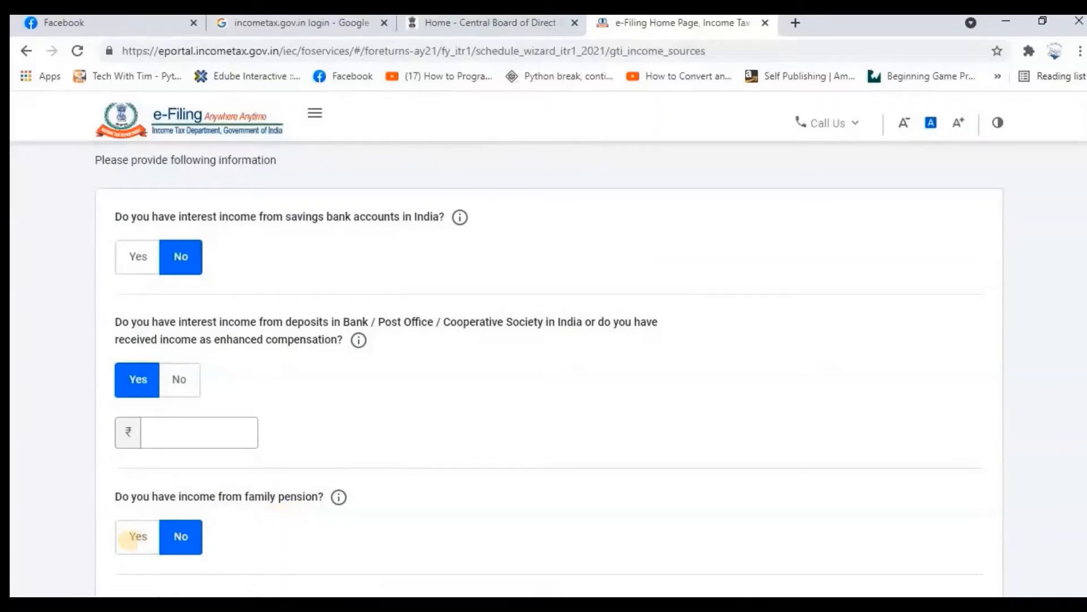
pyautogui.scroll(-1, 128, 540)
pyautogui.scroll(-1, 134, 468)
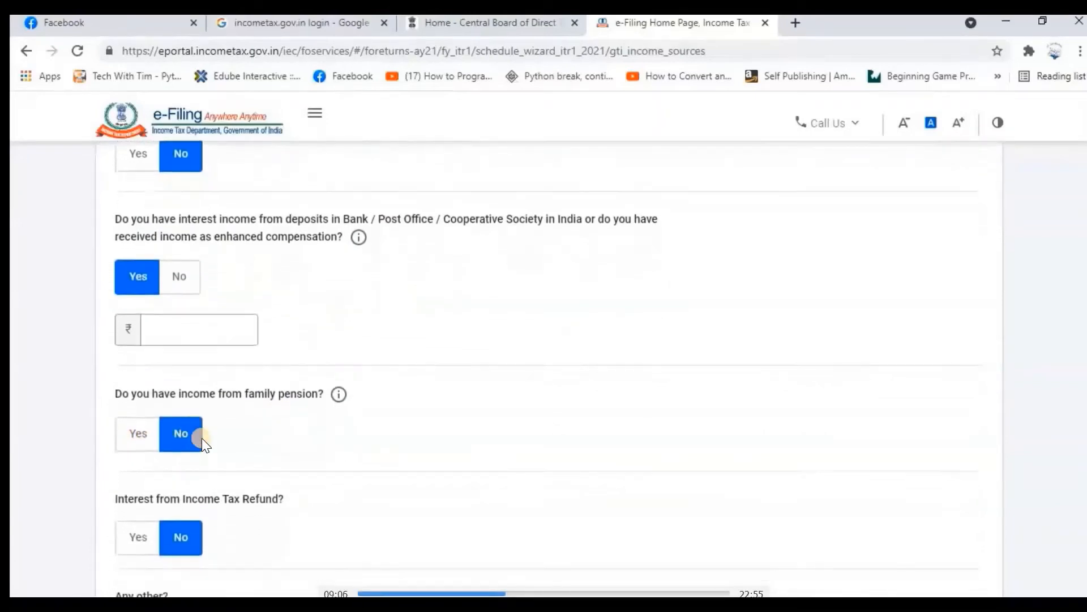
pyautogui.scroll(-3, 238, 396)
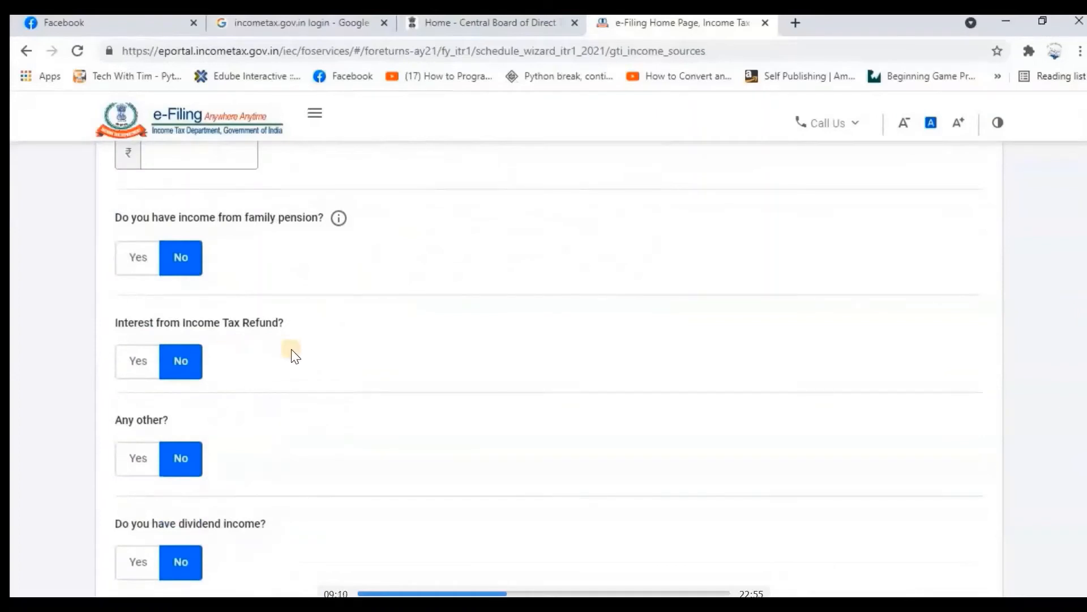
pyautogui.scroll(-2, 216, 340)
pyautogui.scroll(-1, 217, 283)
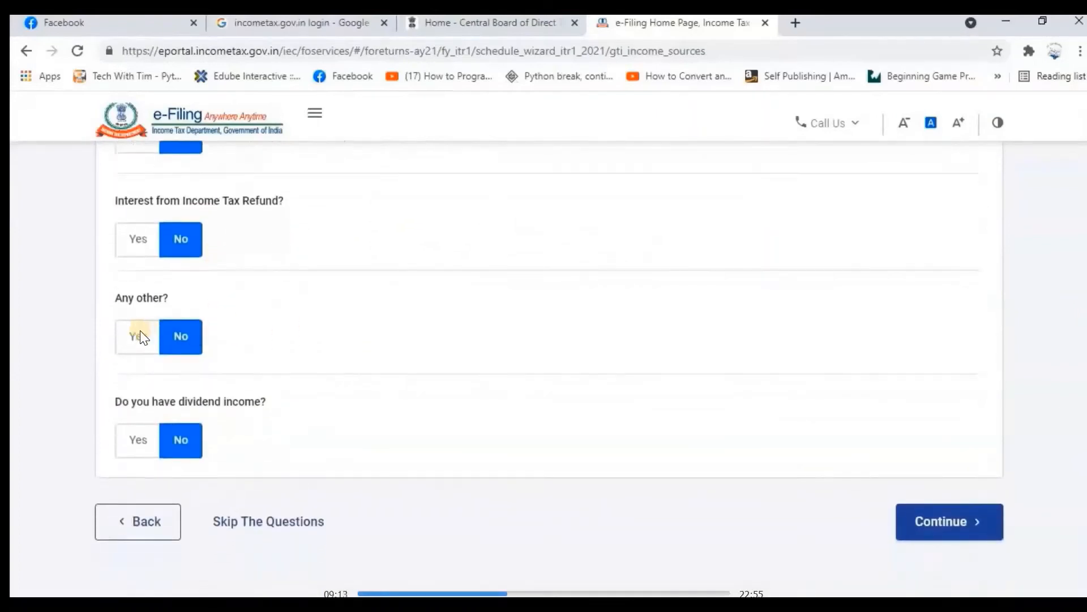
pyautogui.scroll(-1, 192, 368)
pyautogui.scroll(-3, 173, 396)
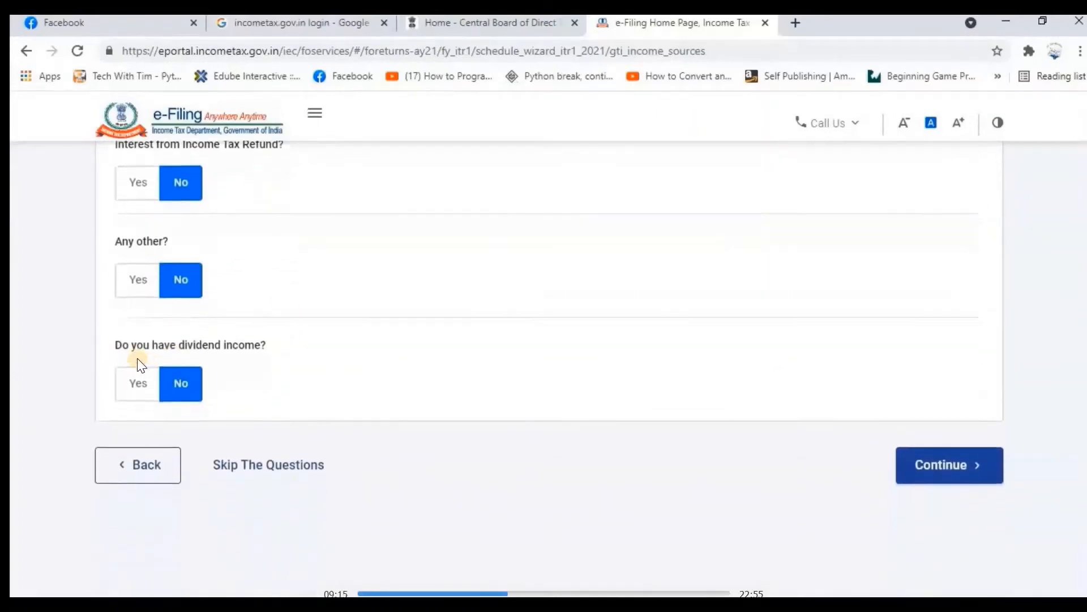
pyautogui.scroll(-1, 136, 333)
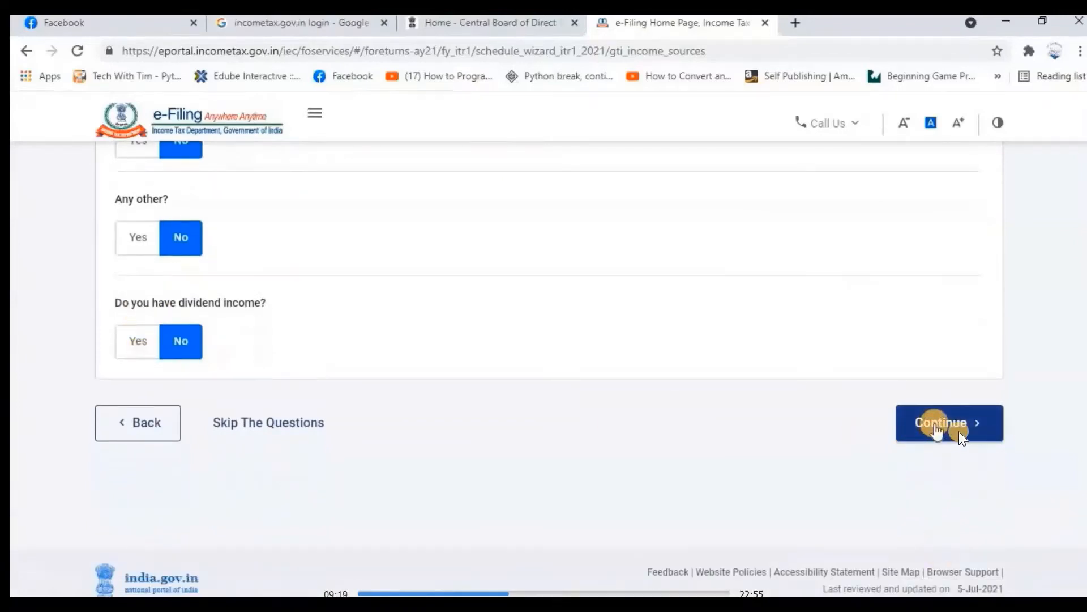
pyautogui.click(937, 426)
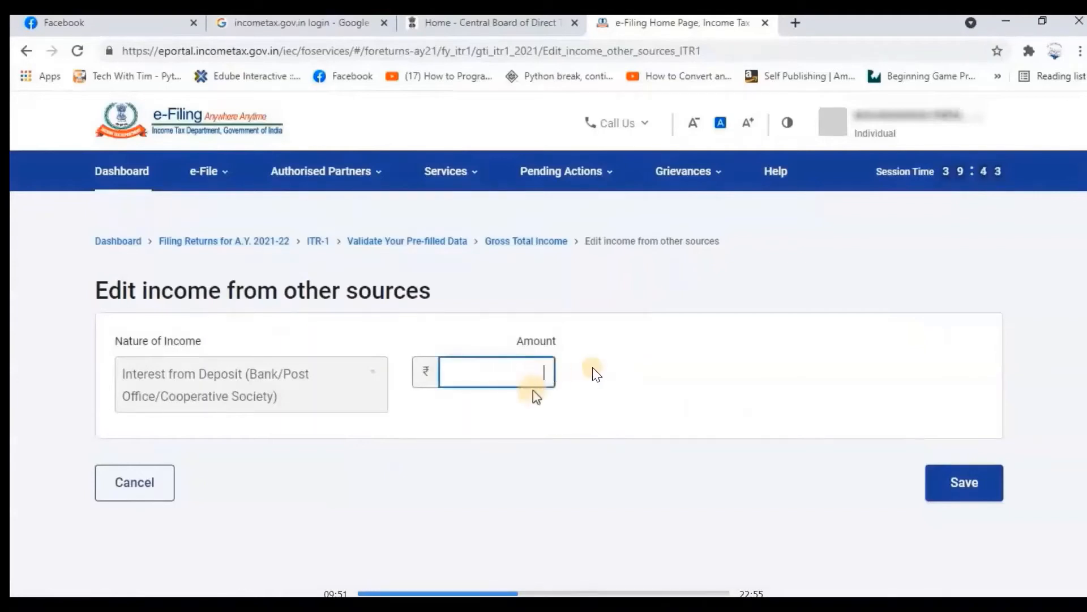
# Enter and save the deposit interest amount, and confirm the Gross Total Income section.
pyautogui.write('10')
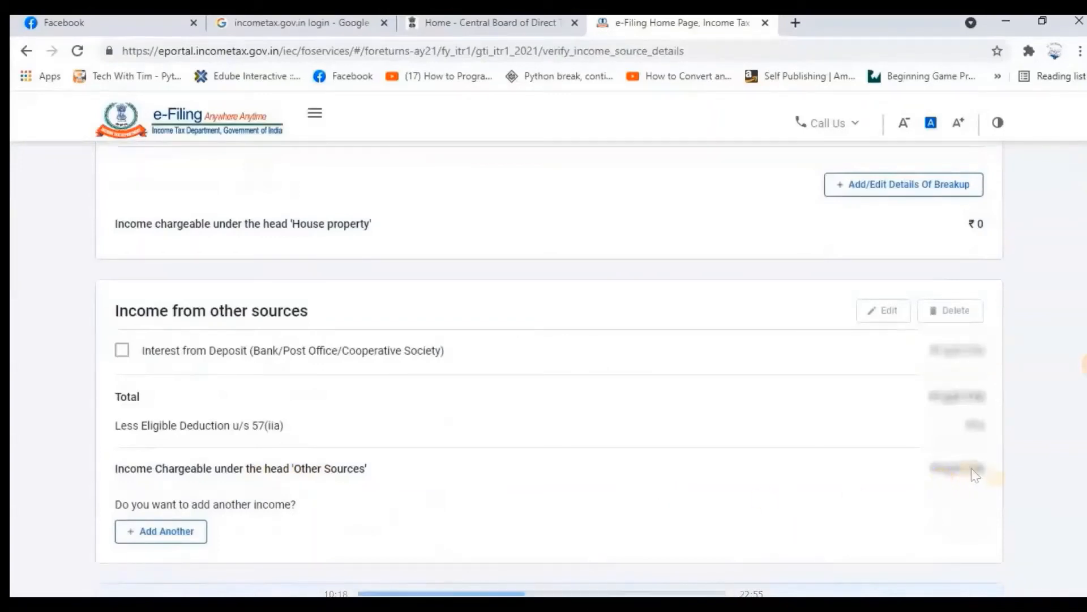
pyautogui.scroll(-4, 139, 271)
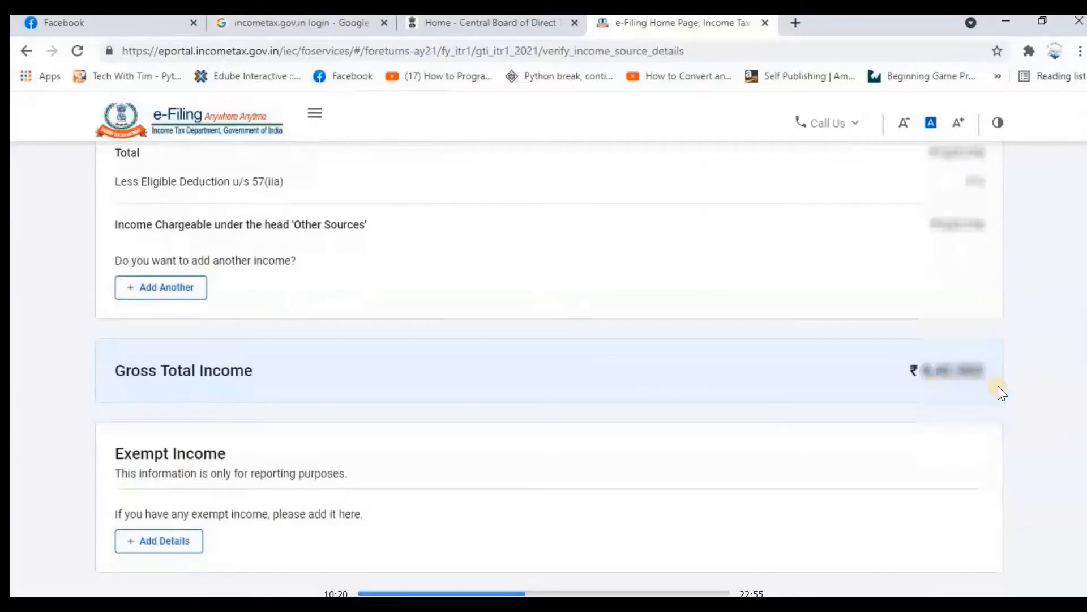
pyautogui.scroll(-3, 1026, 405)
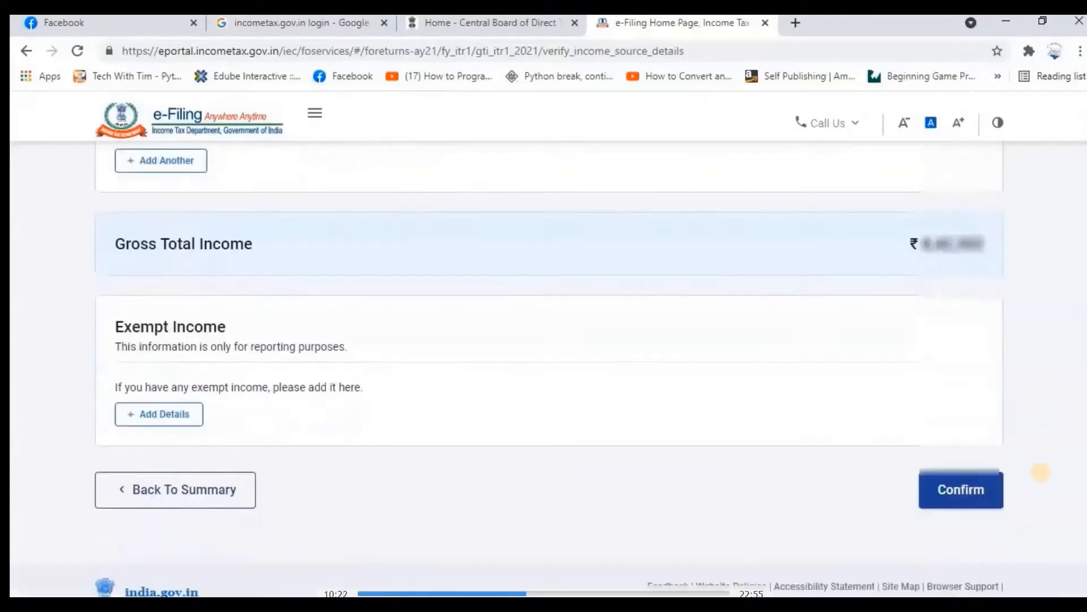
pyautogui.scroll(1, 1026, 406)
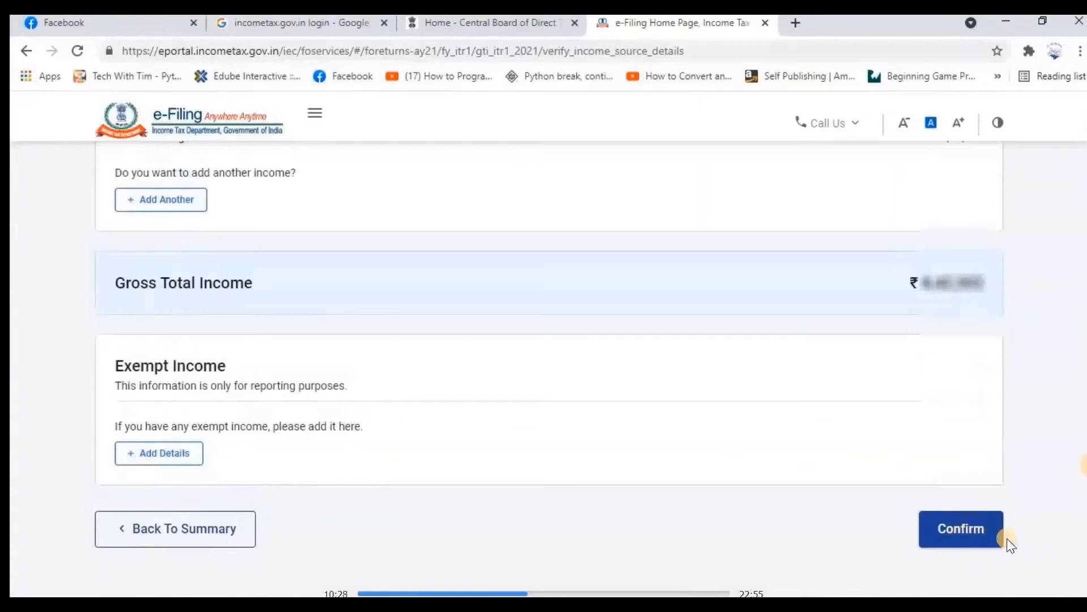
pyautogui.click(960, 530)
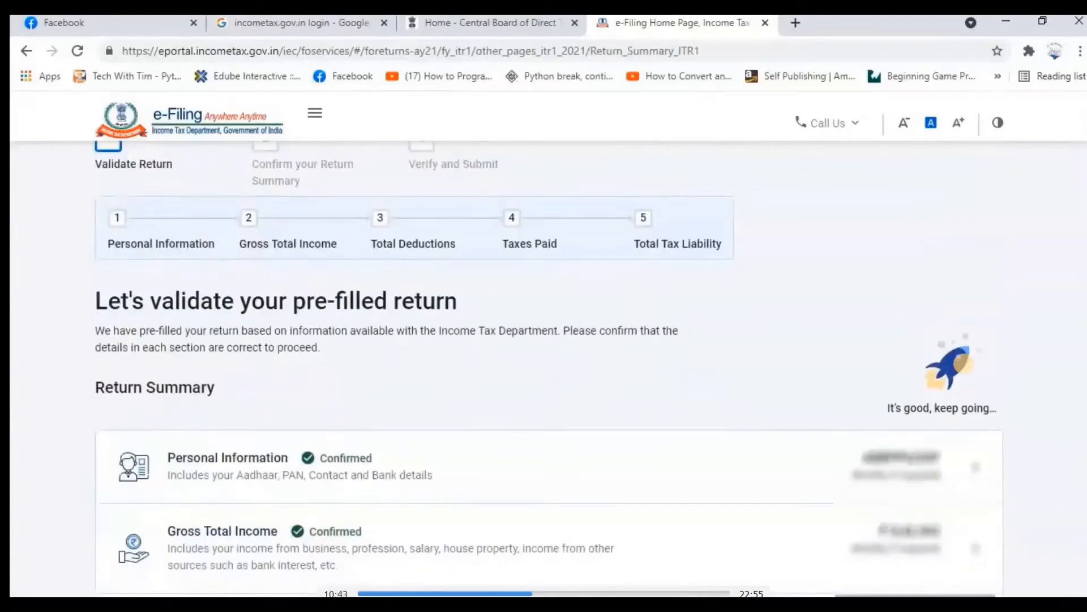
# Open the Total Deductions section and continue past the section 80CCD(2) question without answering it.
pyautogui.scroll(-3, 333, 376)
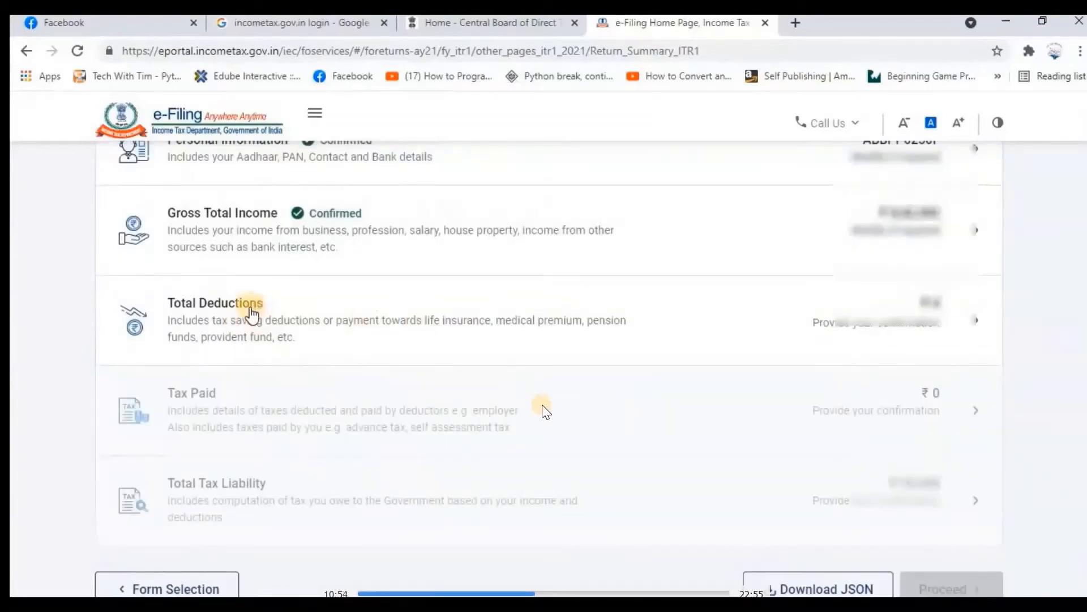
pyautogui.click(249, 306)
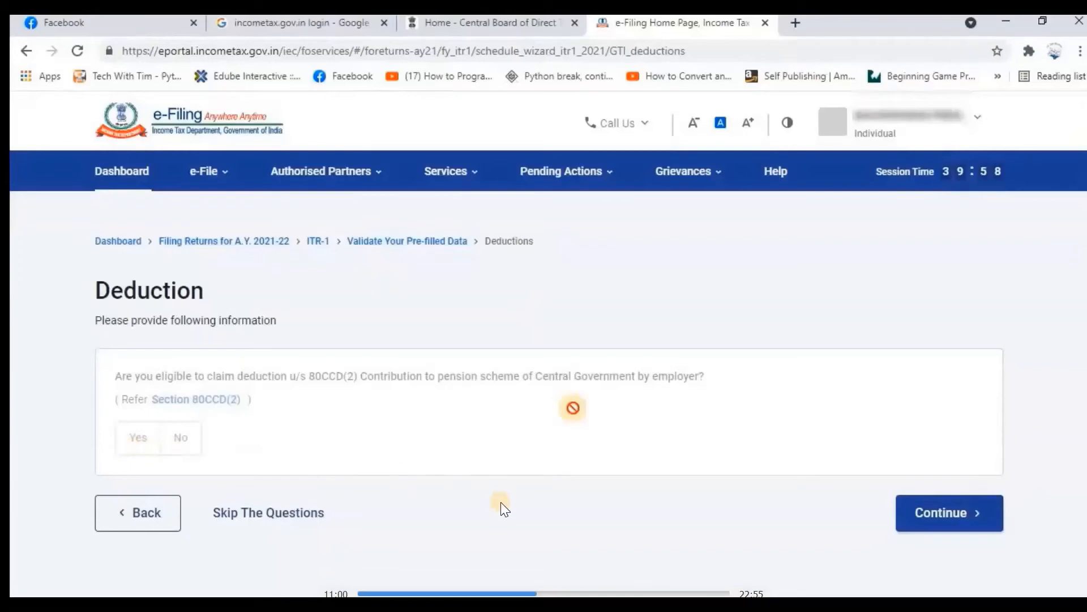
pyautogui.click(935, 513)
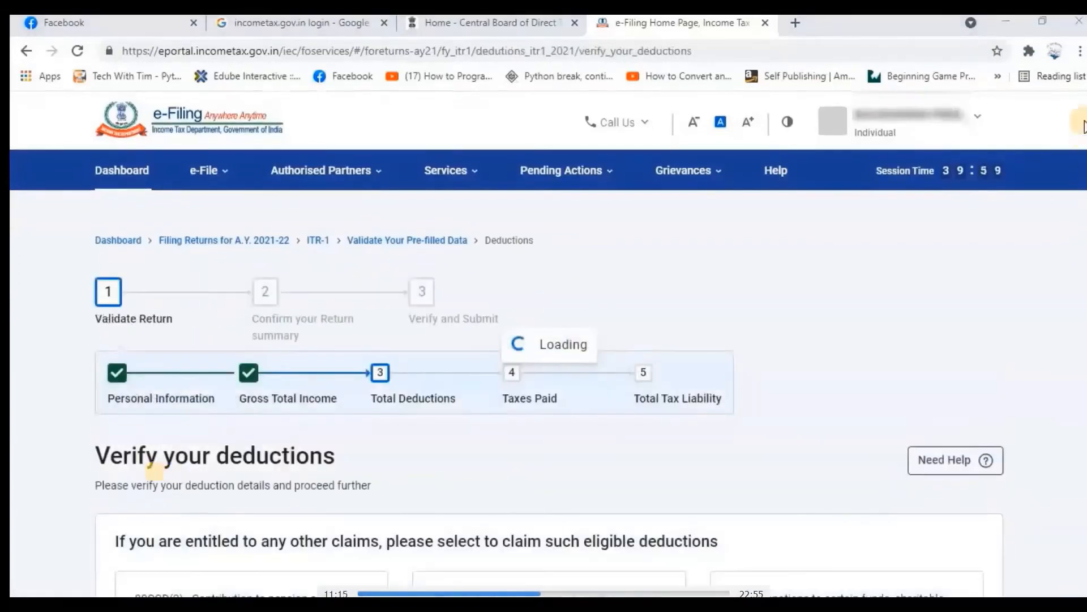
# Review the listed deductions and confirm the Total Deductions section without adding any claim.
pyautogui.scroll(-2, 315, 334)
pyautogui.scroll(-2, 578, 376)
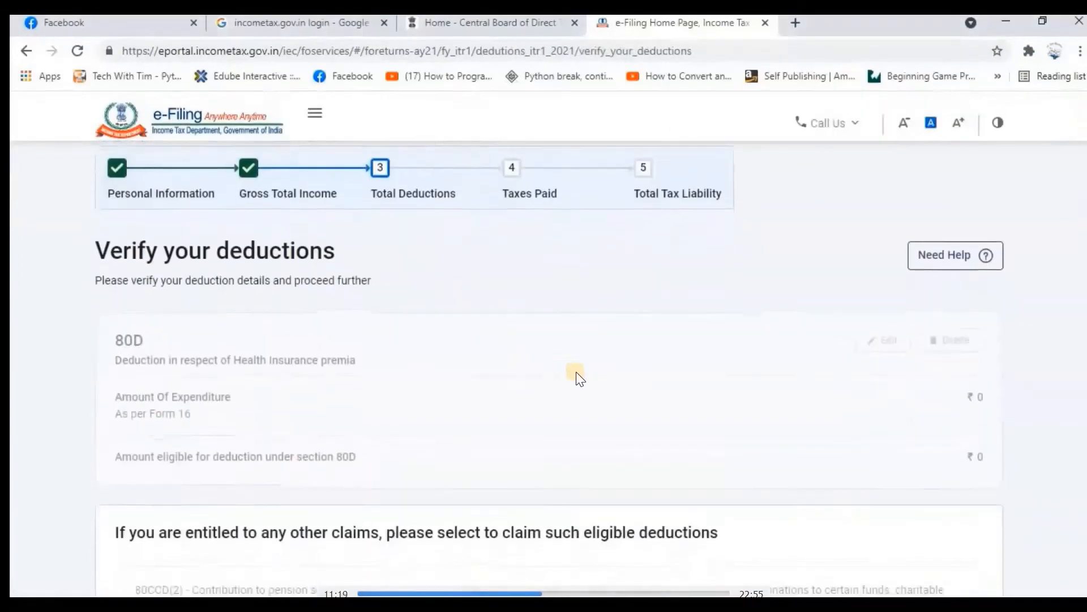
pyautogui.scroll(2, 772, 393)
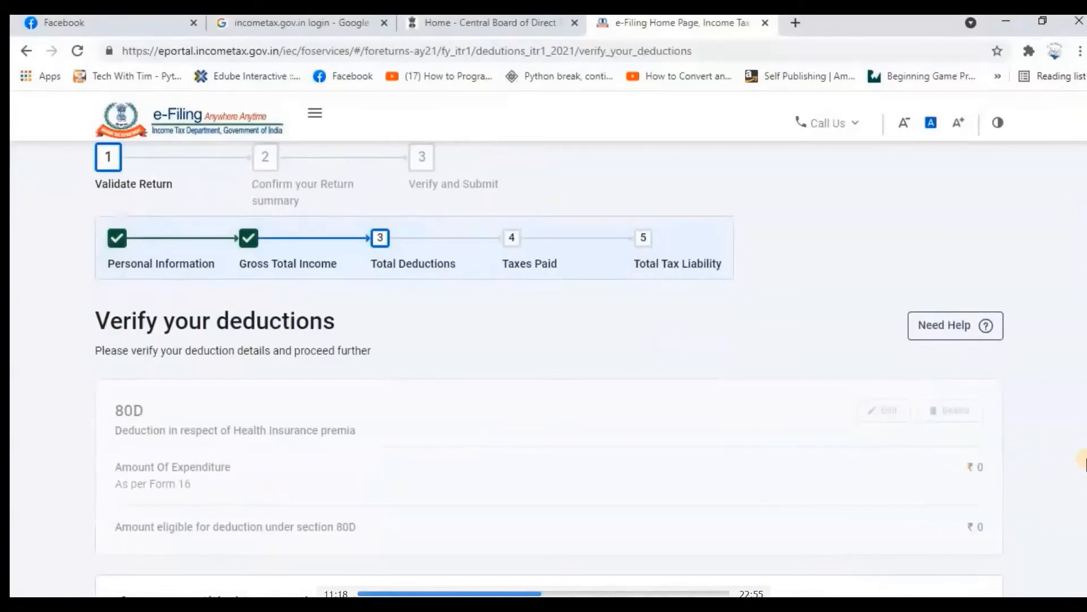
pyautogui.scroll(-3, 1086, 459)
pyautogui.press('Right')
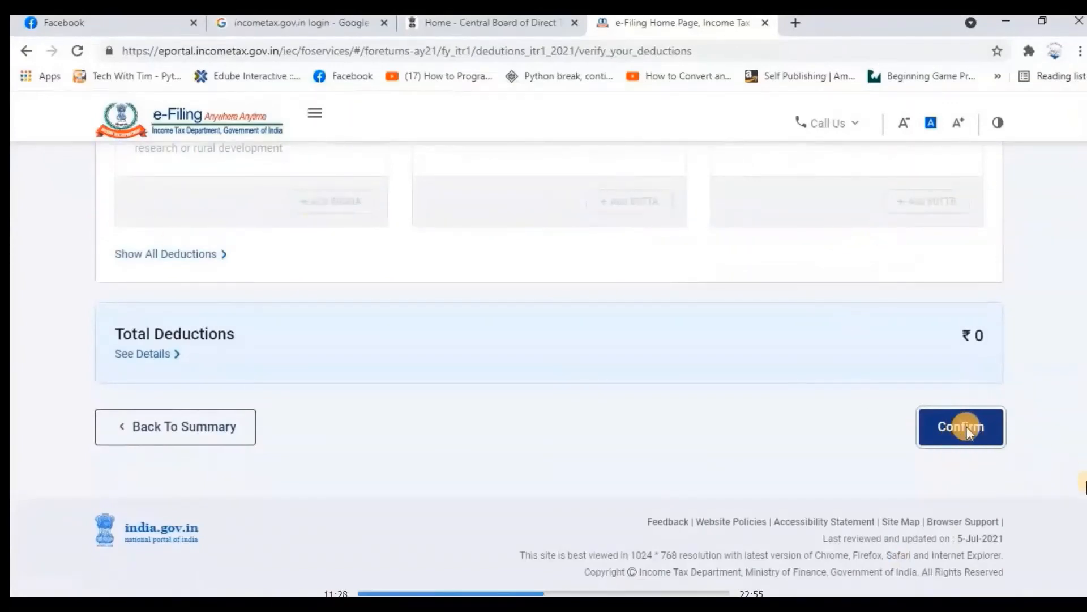
pyautogui.press('Right')
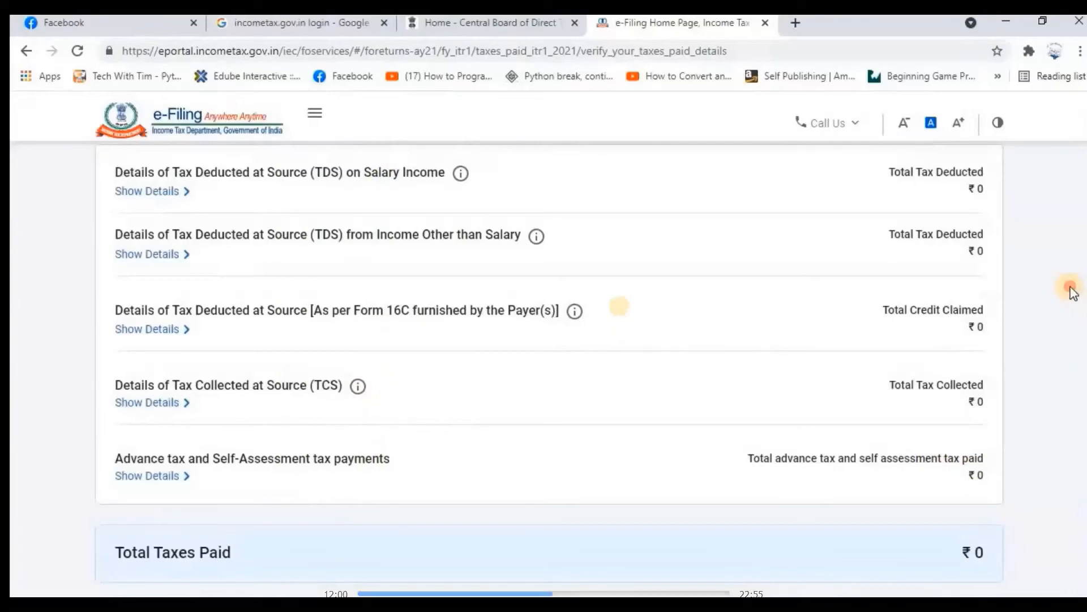
# Add an advance or self-assessment tax payment, filling in the BSR code, challan serial number and date of deposit.
pyautogui.press('Right')
pyautogui.press('Right')
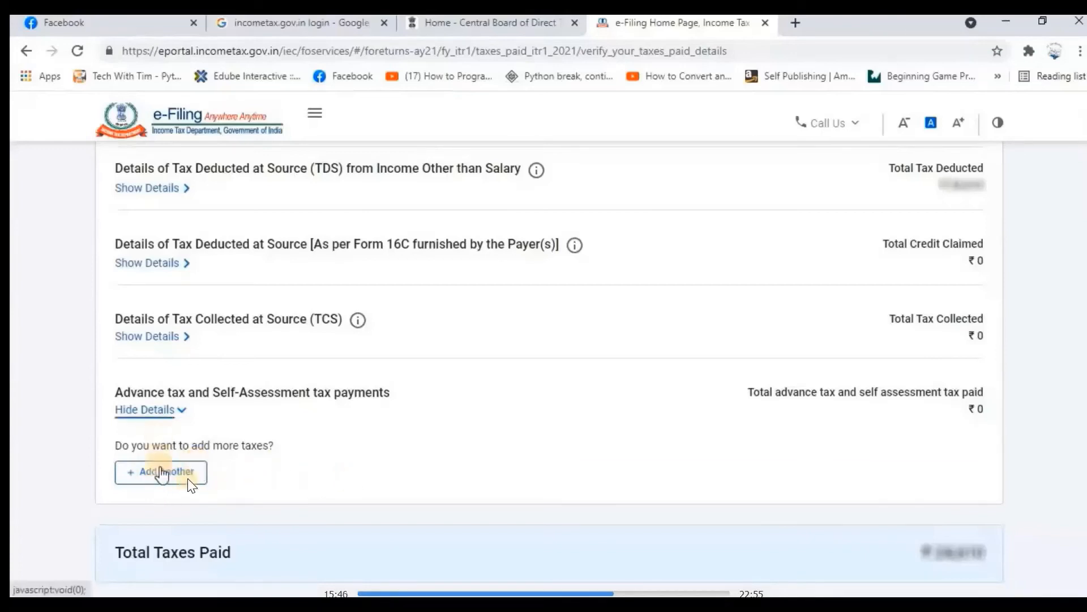
pyautogui.click(162, 478)
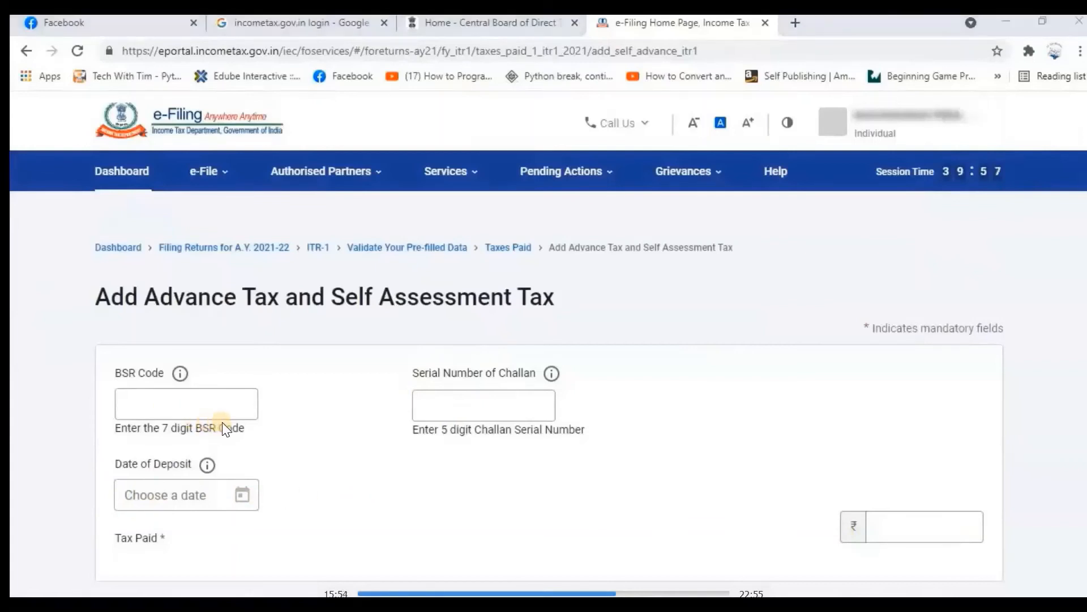
pyautogui.click(222, 407)
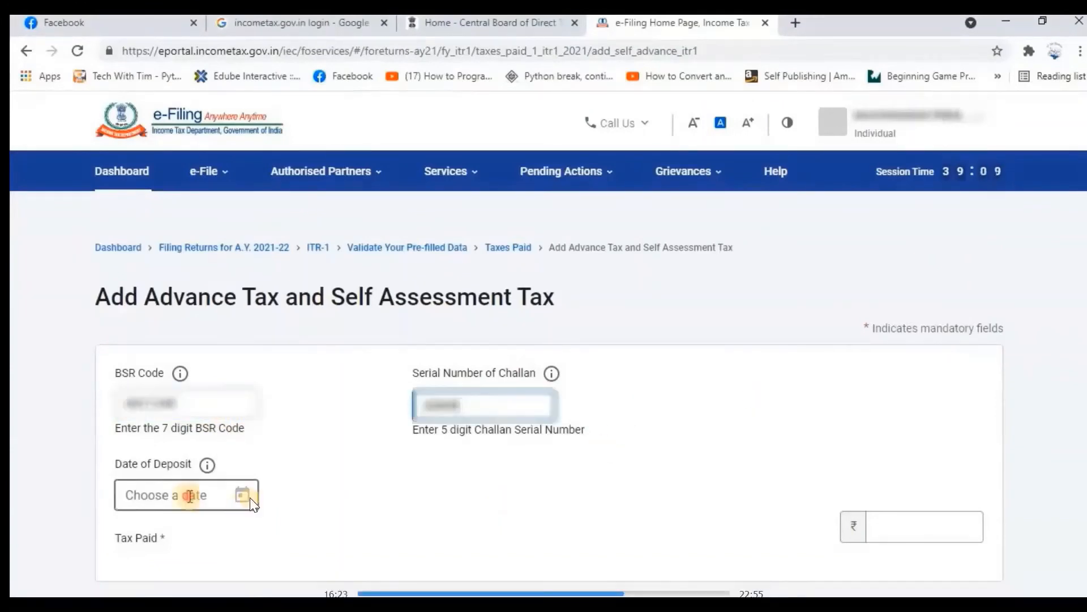
pyautogui.click(193, 497)
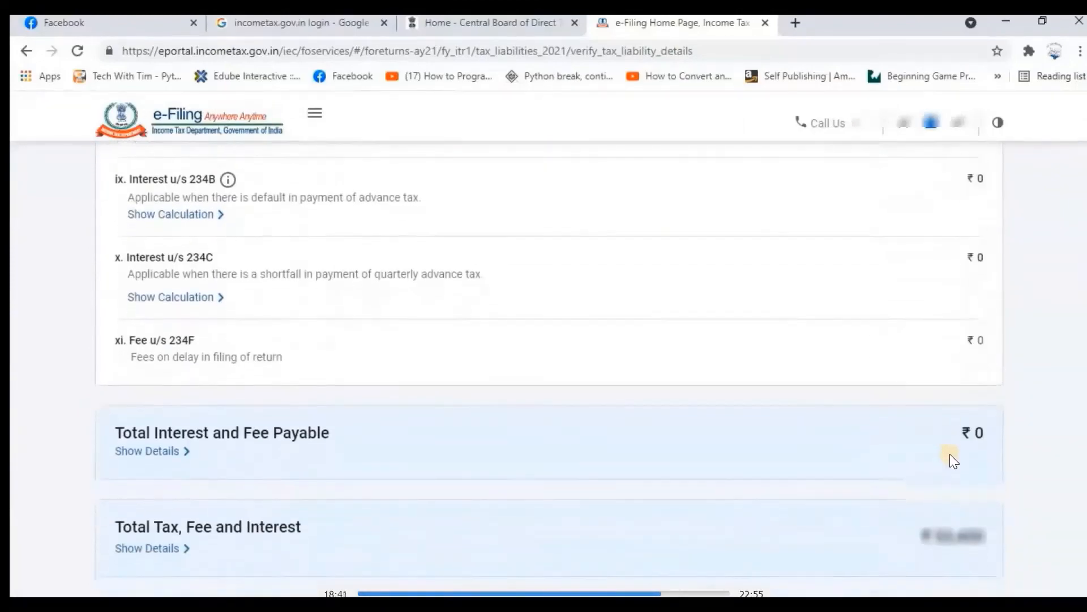
# Check the total tax liability, choose e-Verify Now and proceed with verification by Aadhaar OTP.
pyautogui.scroll(-3, 950, 492)
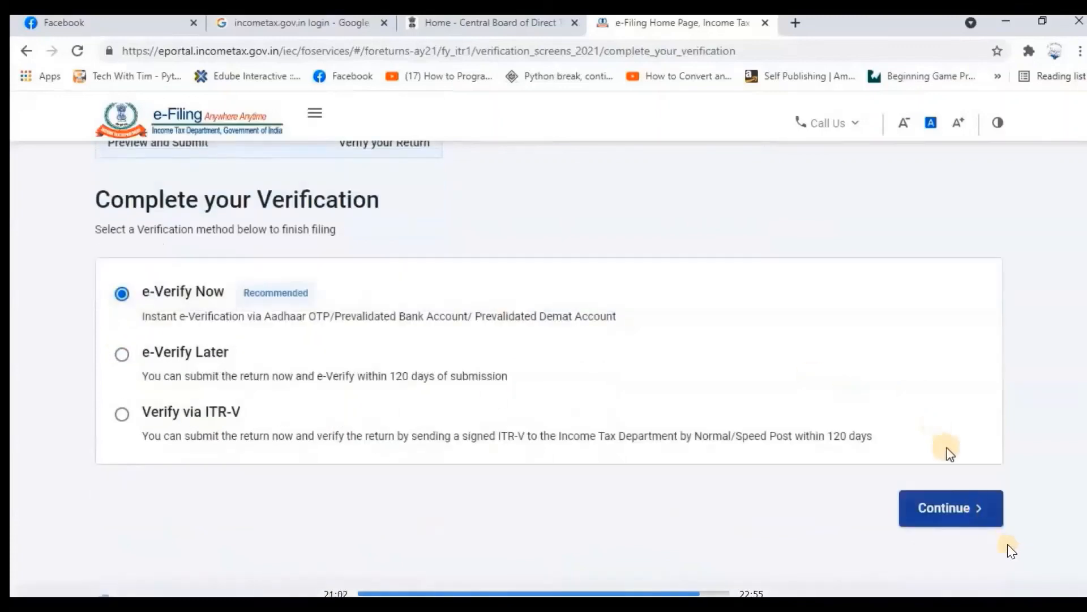
pyautogui.click(965, 508)
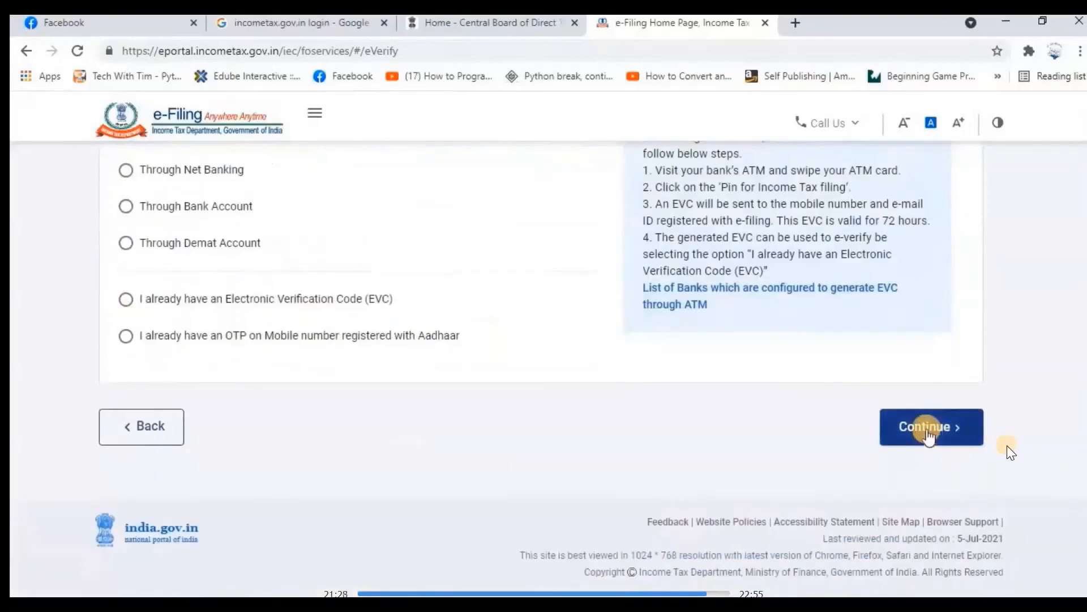
pyautogui.click(927, 433)
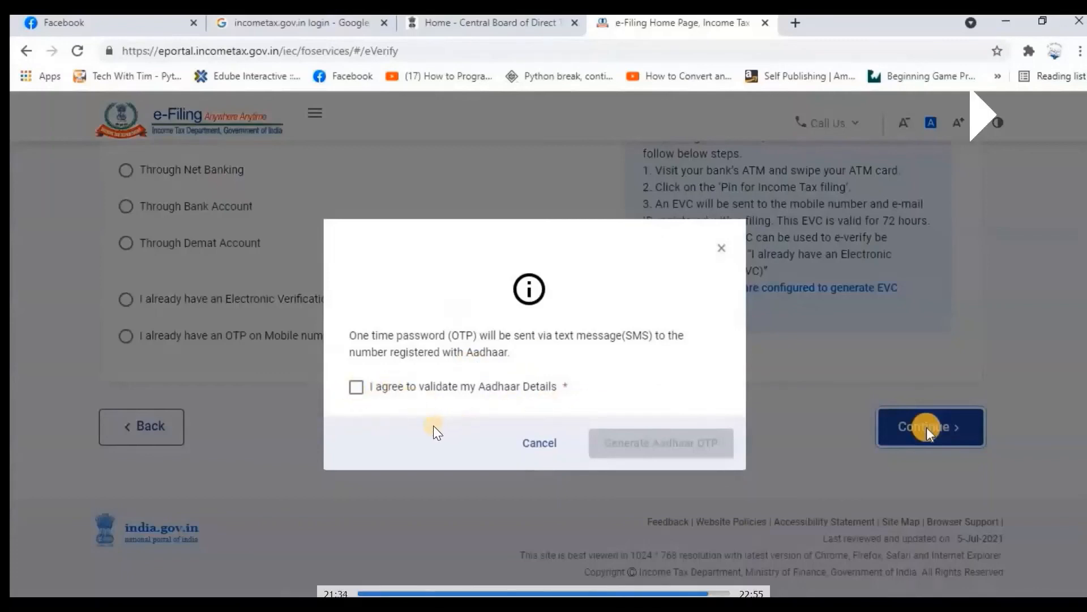
# Agree to validate the Aadhaar details, generate the Aadhaar OTP and enter it in the OTP field.
pyautogui.click(356, 387)
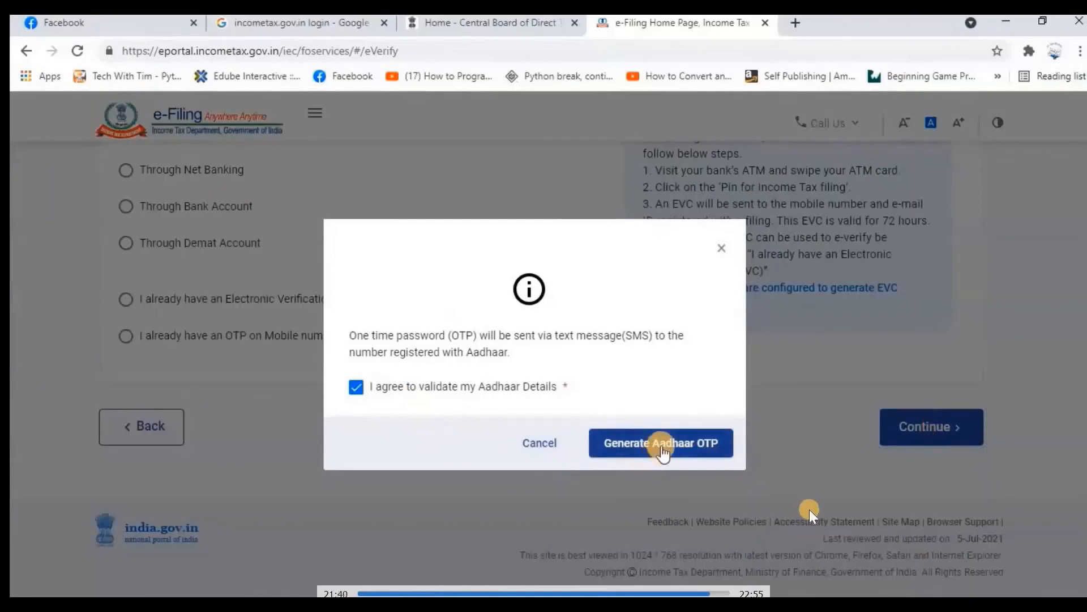
pyautogui.click(661, 448)
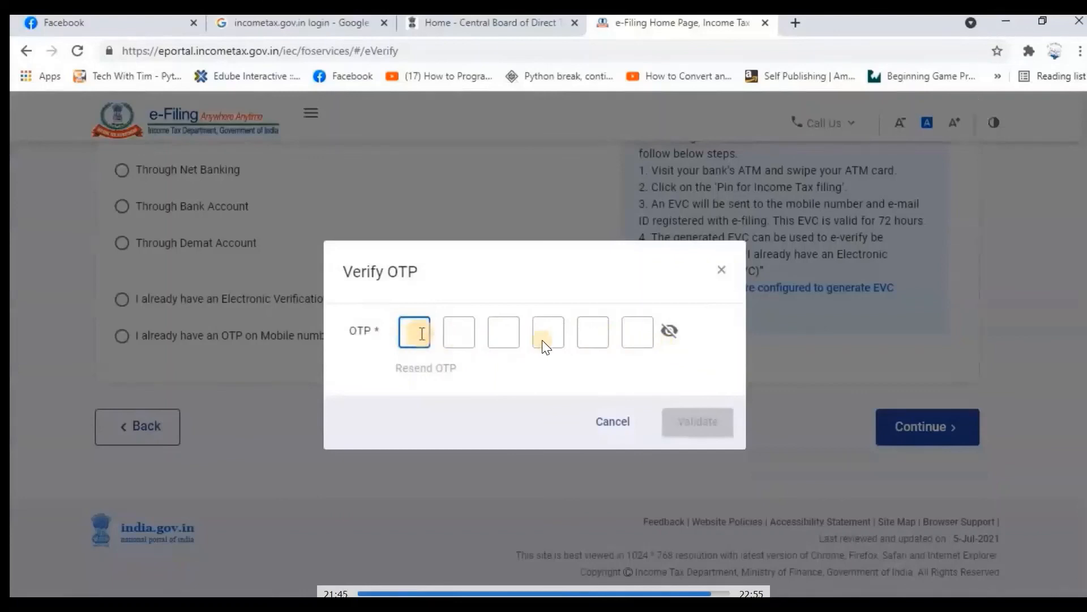
pyautogui.write('**')
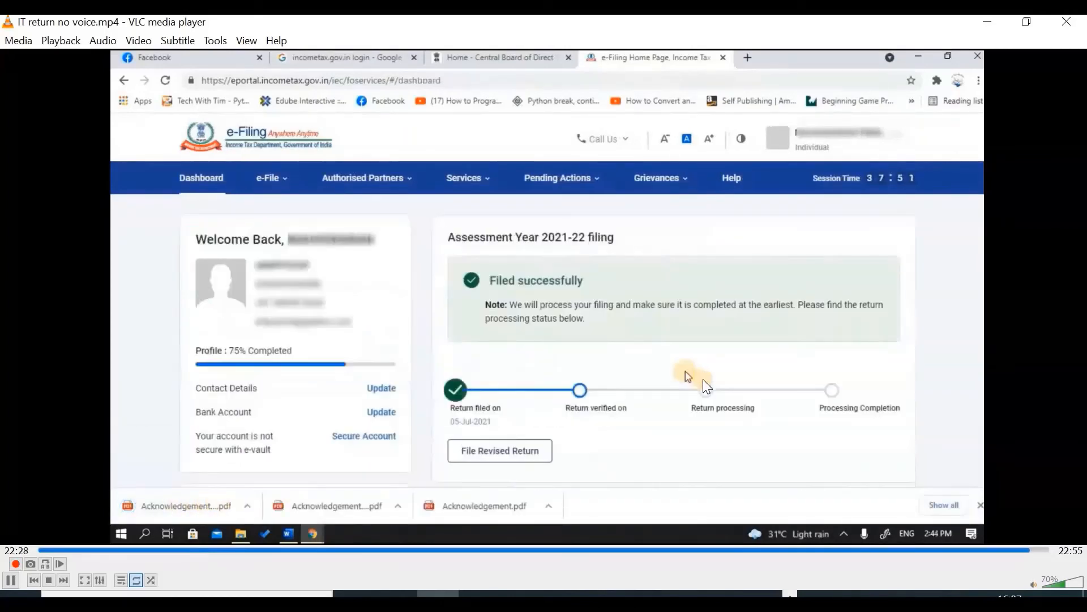
pyautogui.press('space')
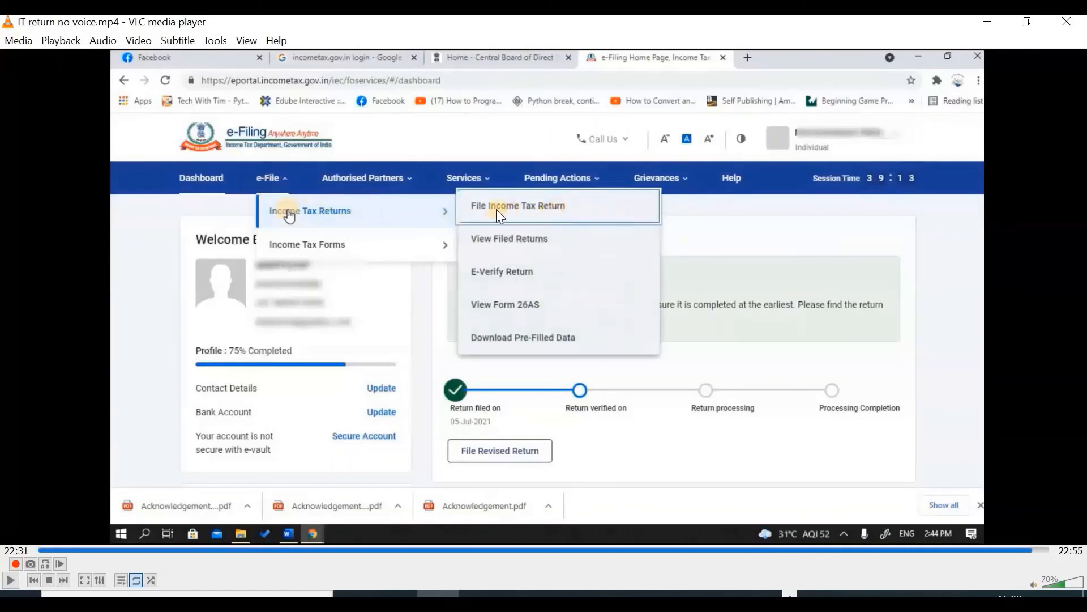
pyautogui.press('space')
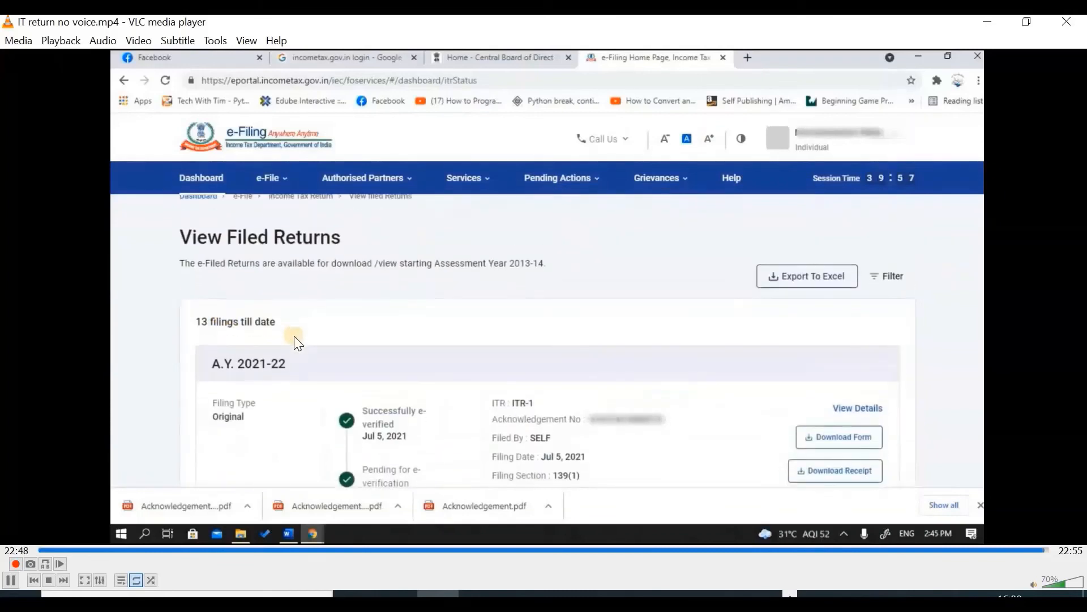
pyautogui.press('space')
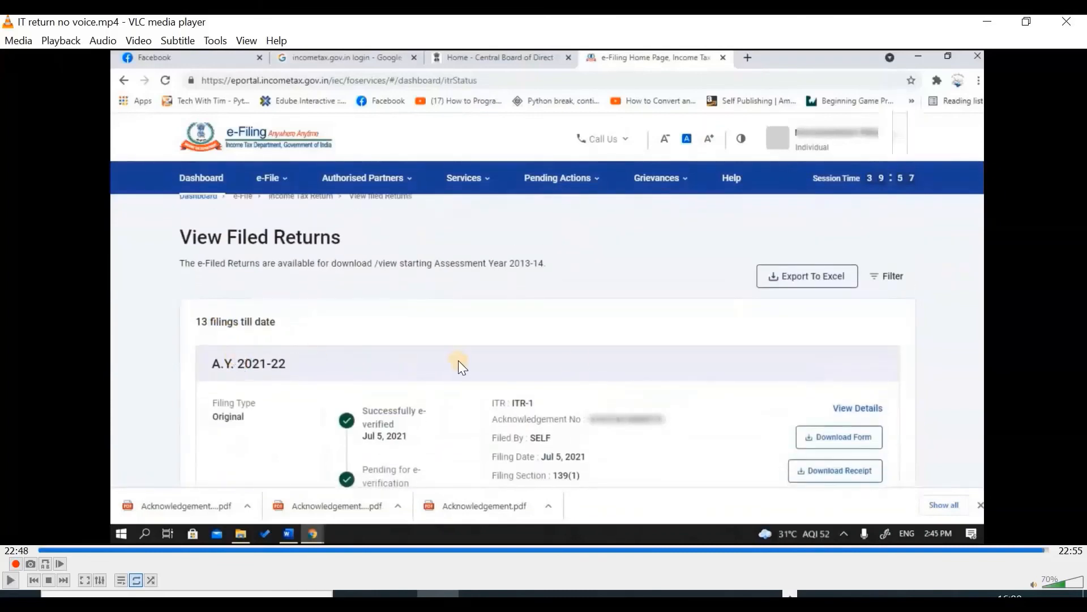